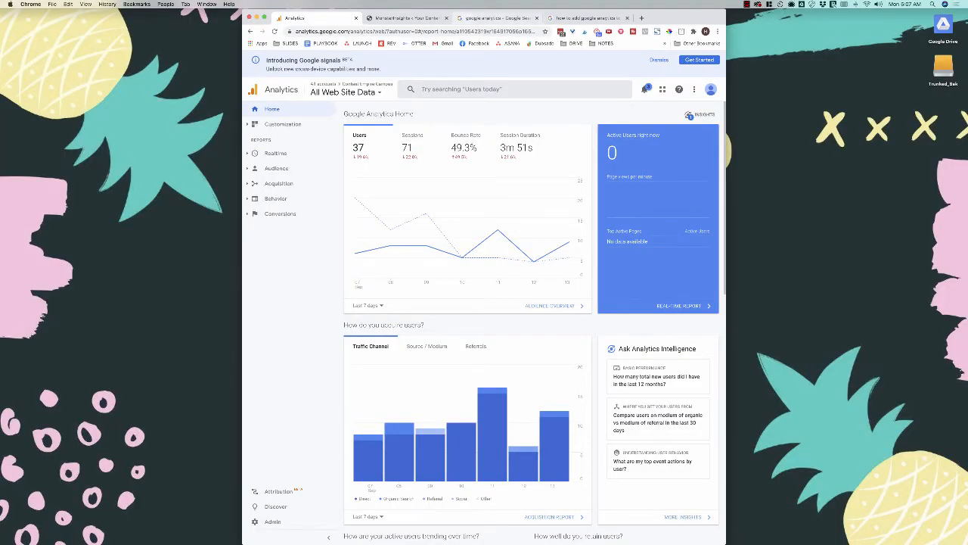
# - Switch to the browser tab with the 'google analytics' Google search results
pyautogui.click(497, 18)
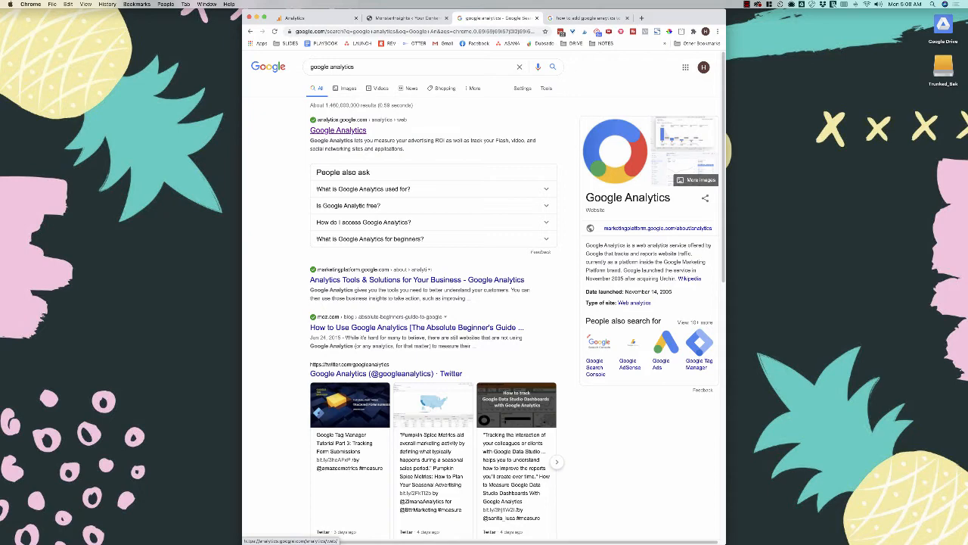
# - Switch to the MonsterInsights General settings tab of the WordPress site
pyautogui.click(406, 17)
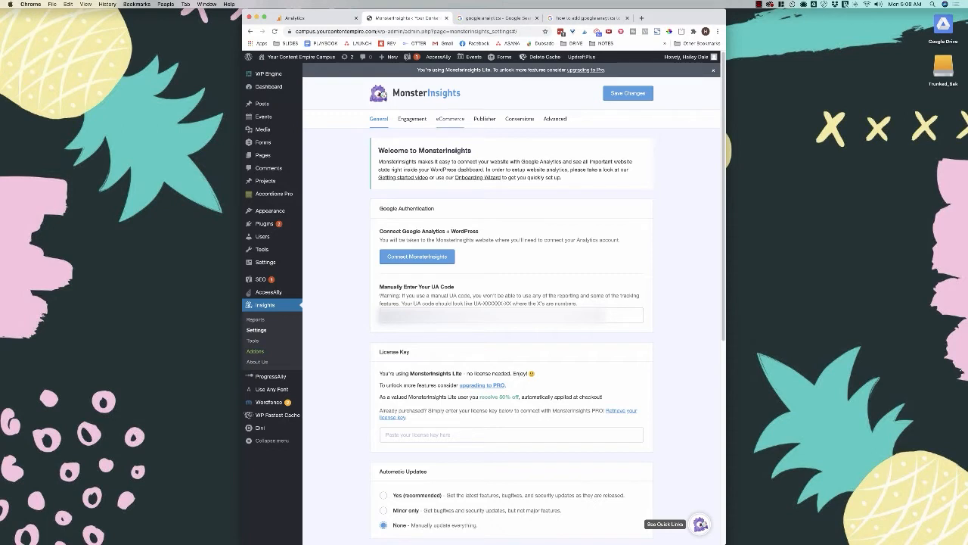
# - Scroll the MonsterInsights settings, then return to the Google Analytics Home tab
pyautogui.scroll(-1, 511, 302)
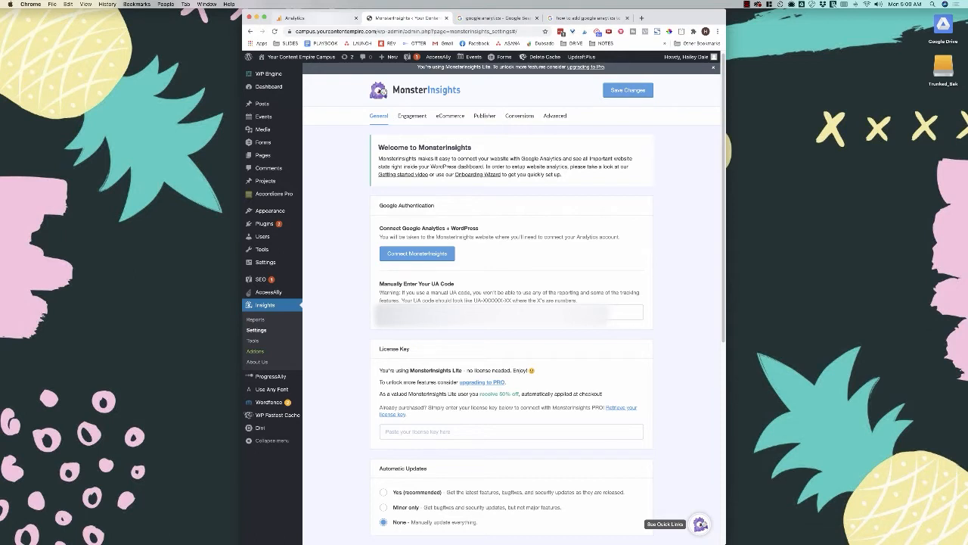
pyautogui.click(310, 18)
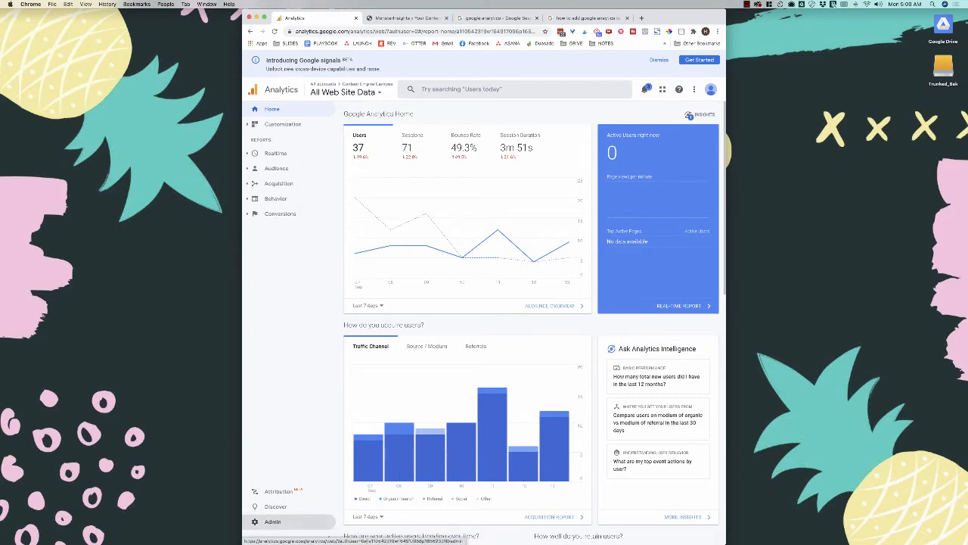
# - Check the tracking ID in Admin Property Settings, then switch to the Wix search results
pyautogui.click(273, 521)
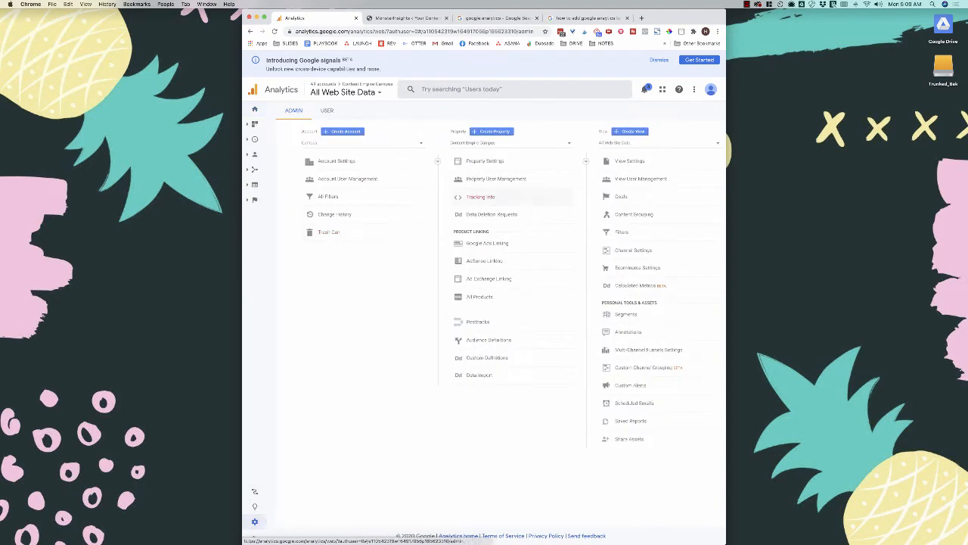
pyautogui.click(485, 160)
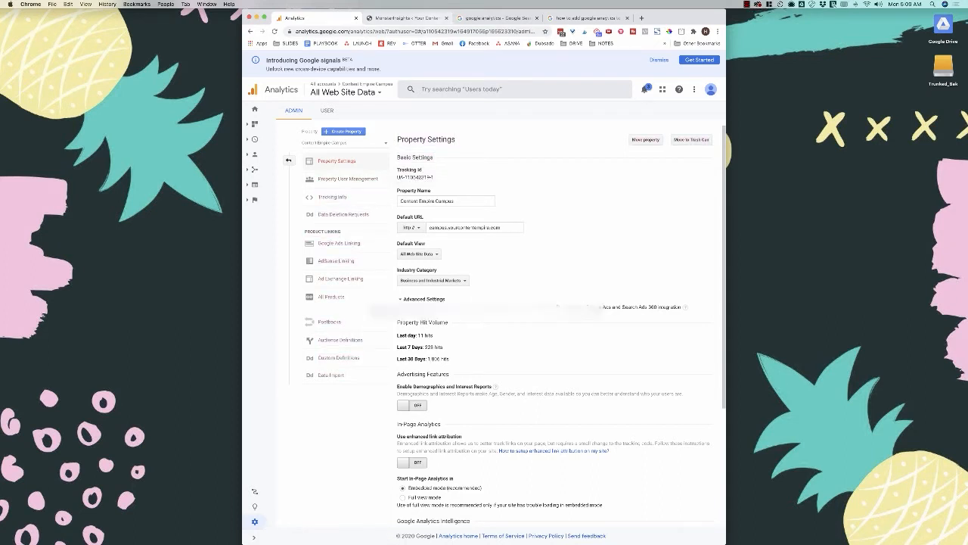
pyautogui.click(407, 18)
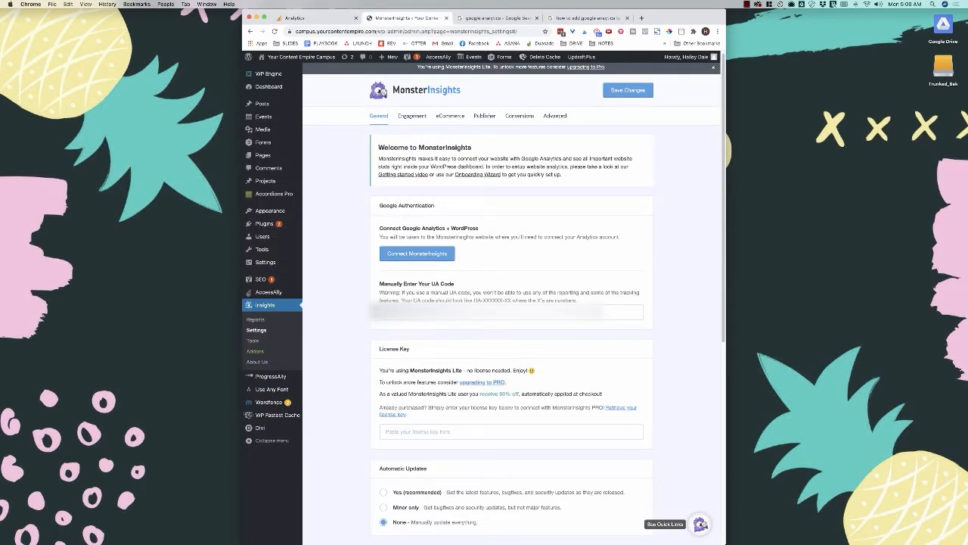
pyautogui.moveTo(542, 57)
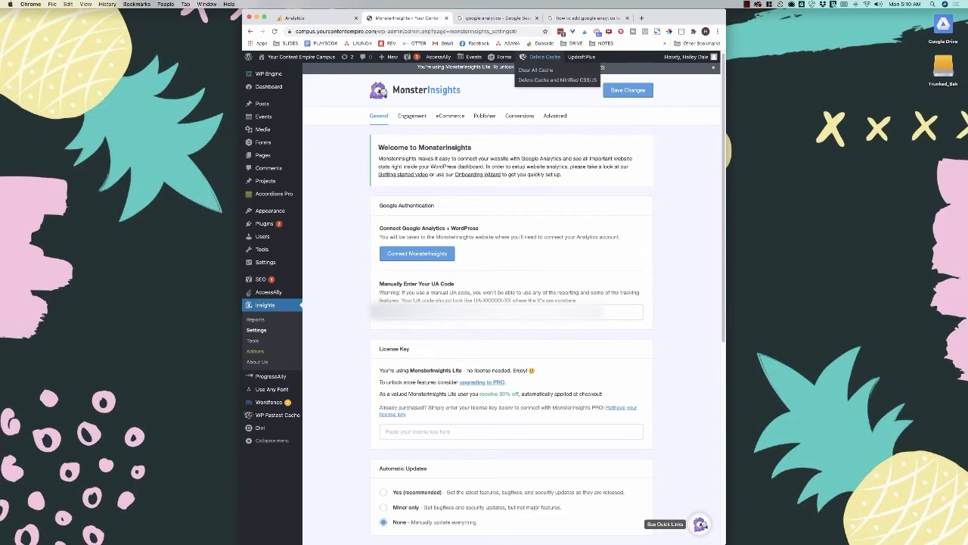
pyautogui.click(587, 17)
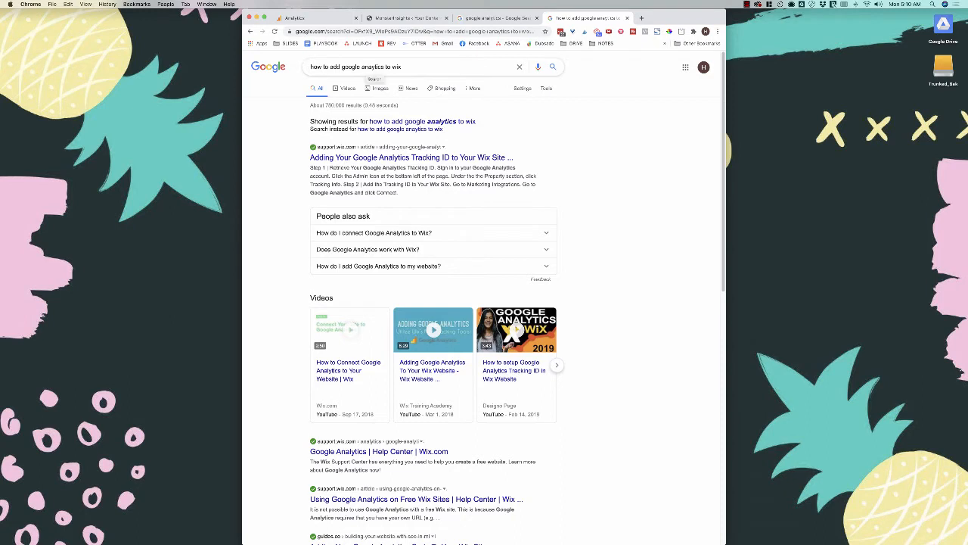
# - Search 'how to add google analytics to squarespace', then return to Analytics Property Settings
pyautogui.doubleClick(396, 67)
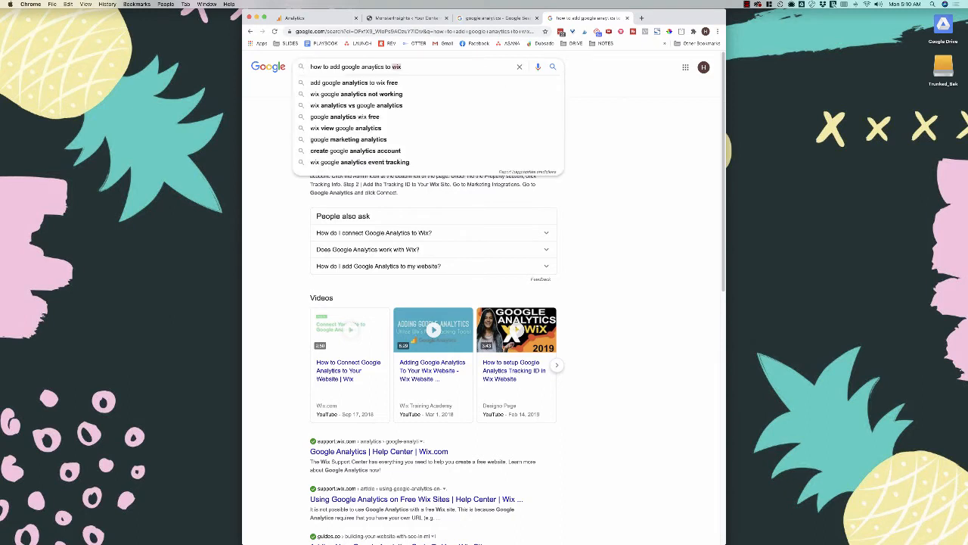
pyautogui.write('squarespace')
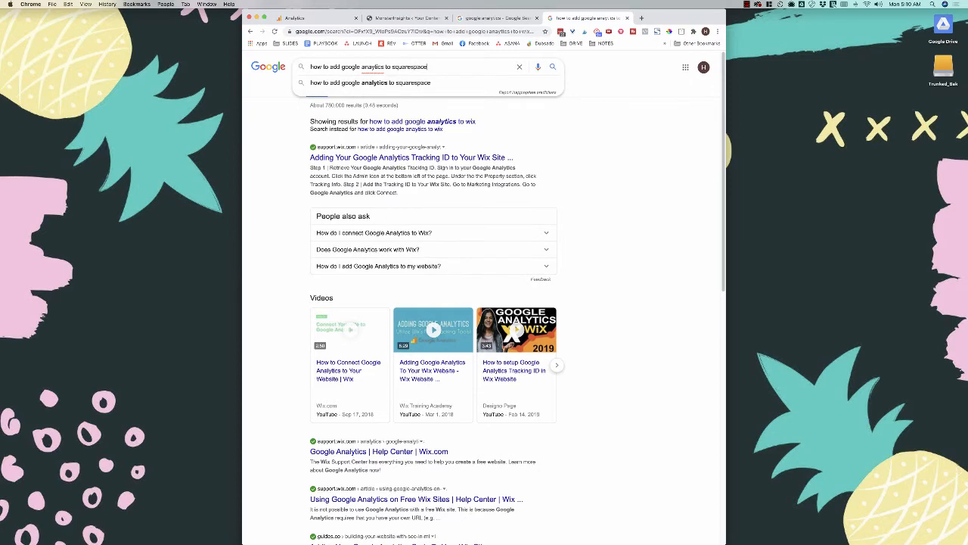
pyautogui.press('Return')
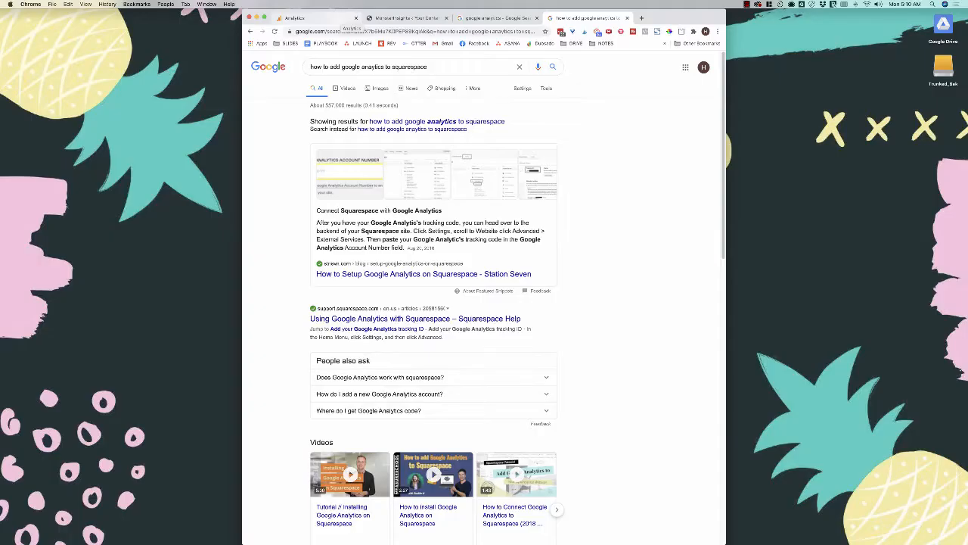
pyautogui.hotkey('ctrl', '1')
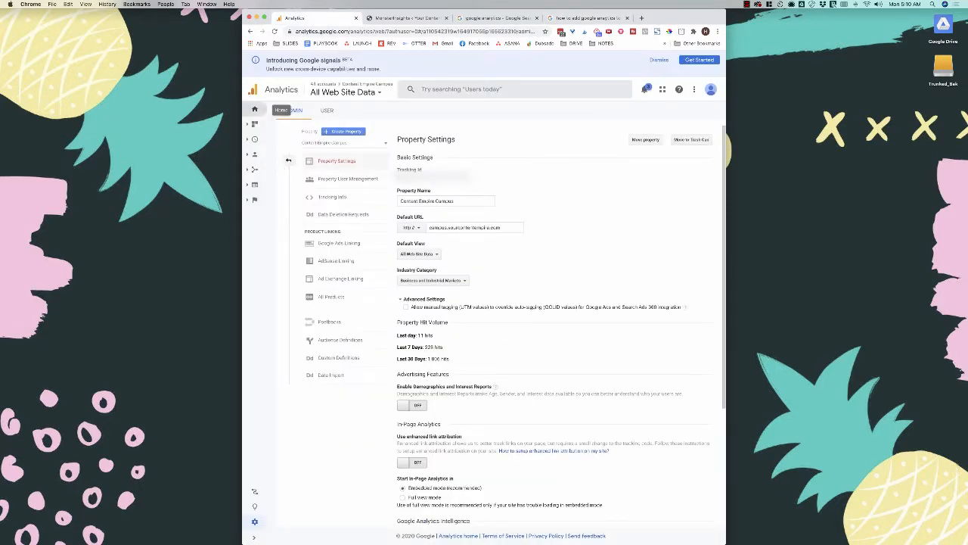
# - Return to the Analytics Home report and look over its country, device and top-page panels
pyautogui.click(255, 109)
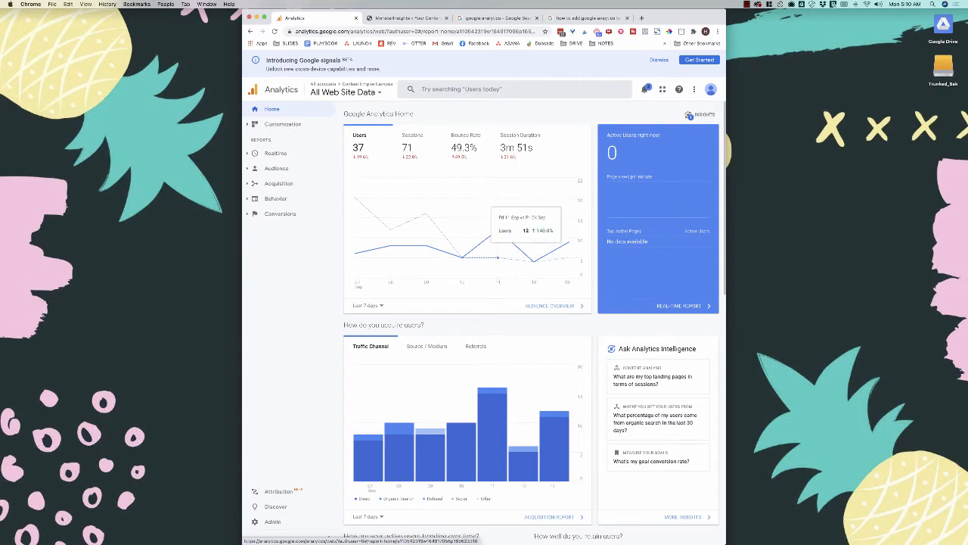
pyautogui.scroll(-12, 498, 242)
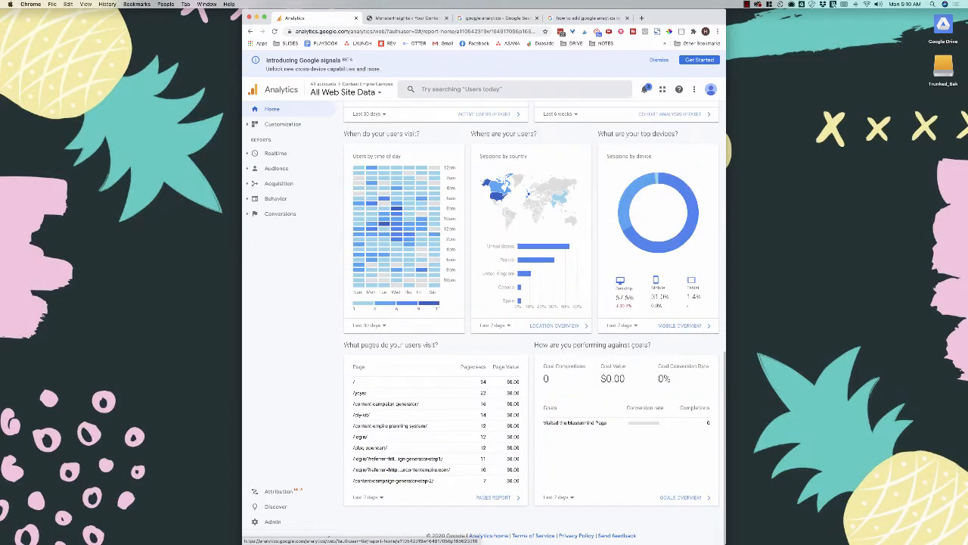
pyautogui.scroll(10, 523, 250)
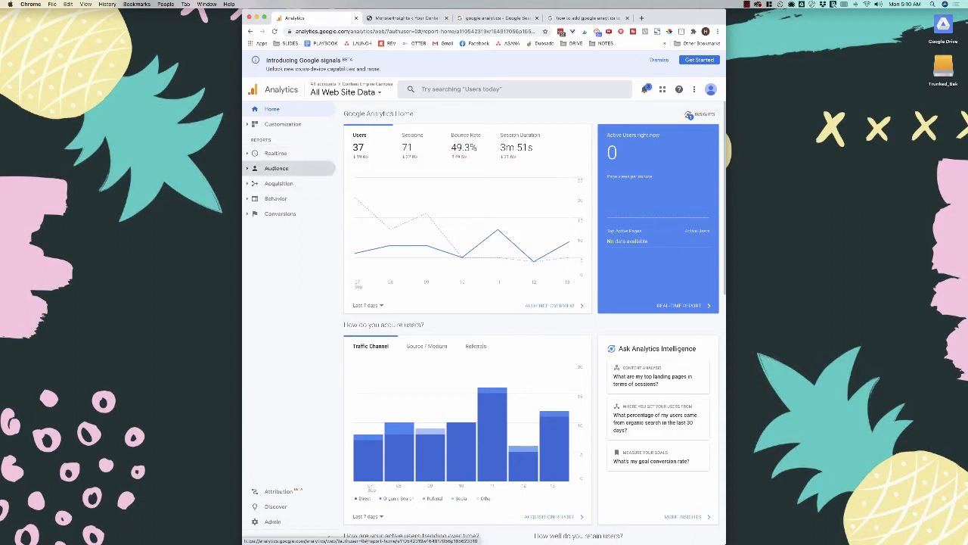
# - Open the Audience Overview report and dismiss the save-report tip
pyautogui.click(276, 168)
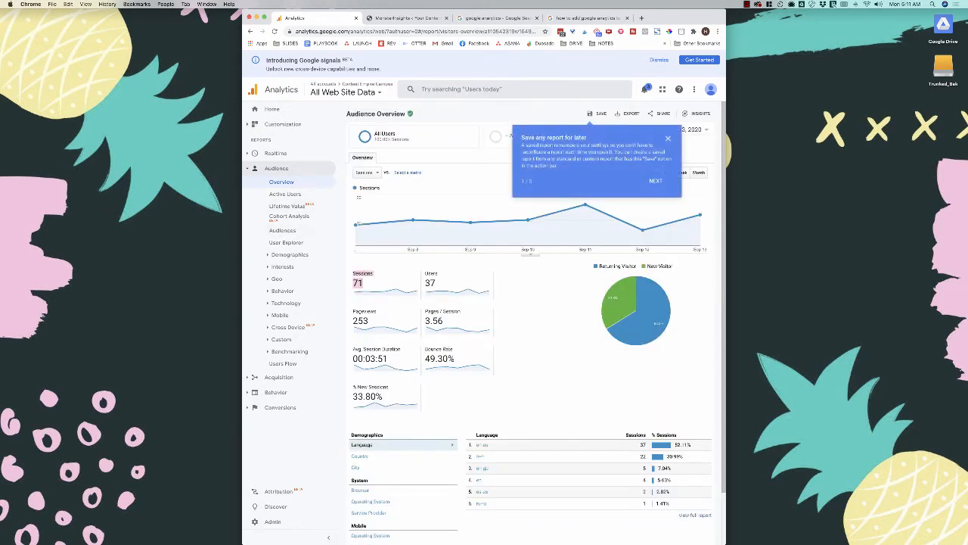
pyautogui.moveTo(436, 284); pyautogui.dragTo(426, 274)
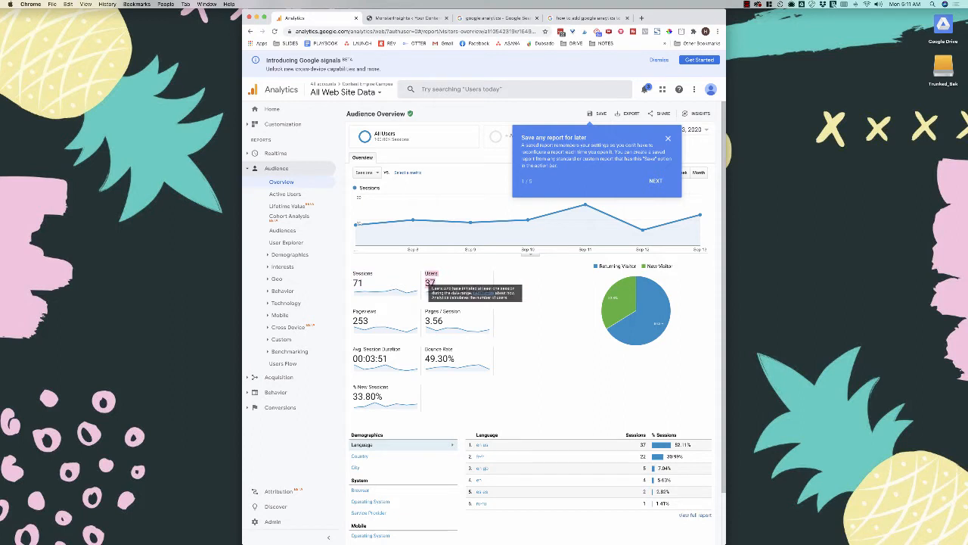
pyautogui.click(539, 277)
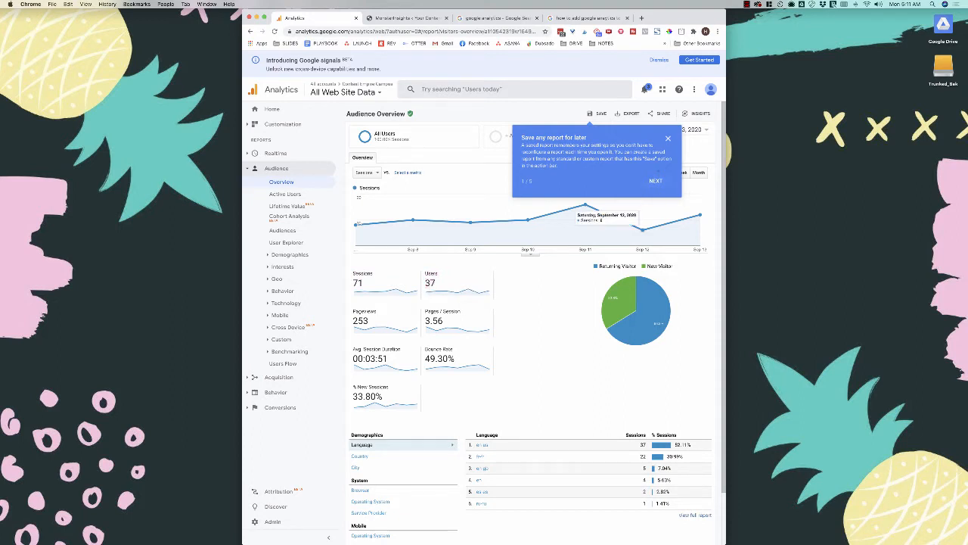
pyautogui.click(668, 139)
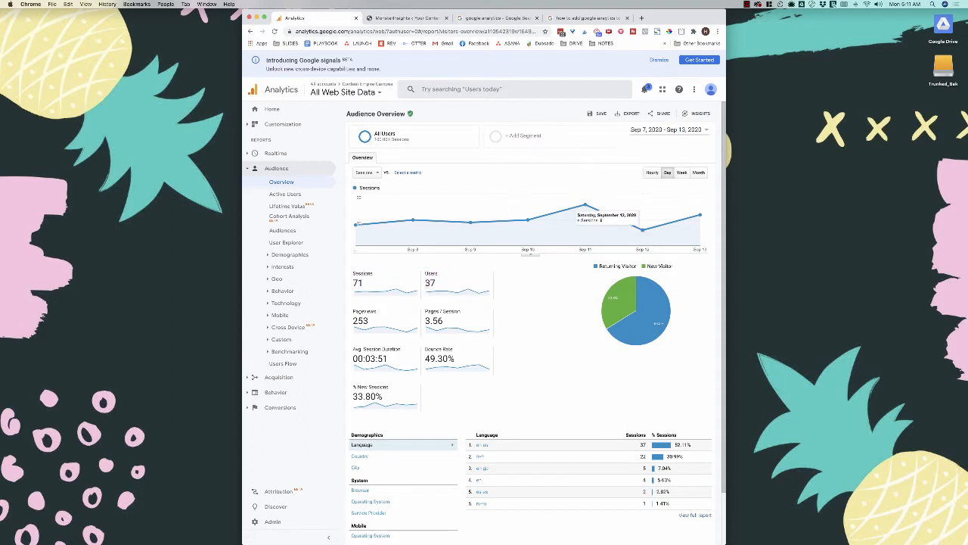
# - Set the report's date range to Aug 1 – Aug 31, 2020
pyautogui.click(690, 130)
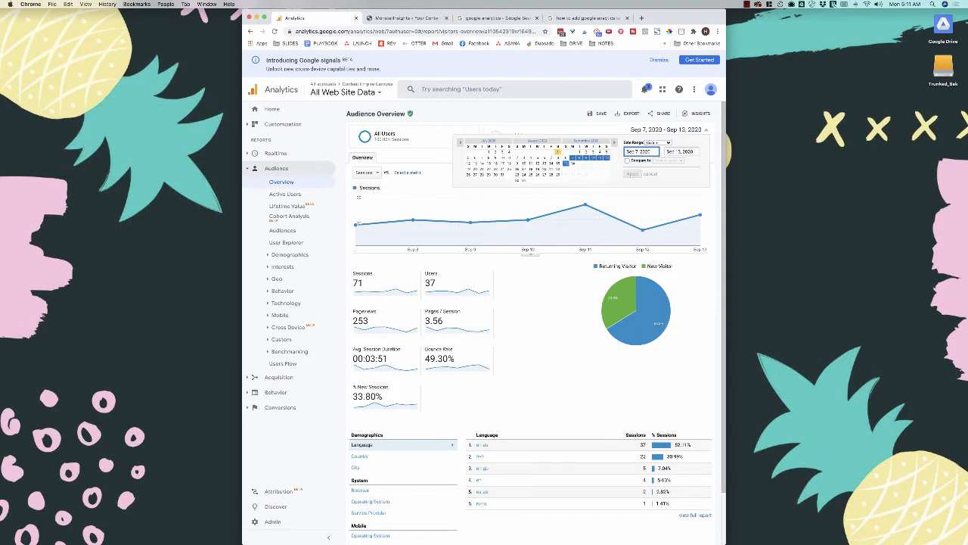
pyautogui.click(557, 152)
pyautogui.click(522, 179)
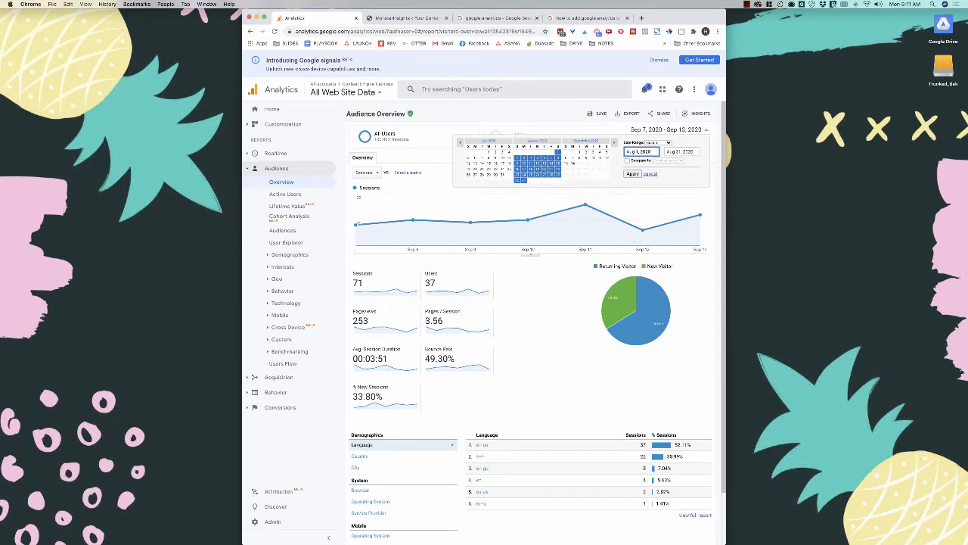
pyautogui.click(633, 174)
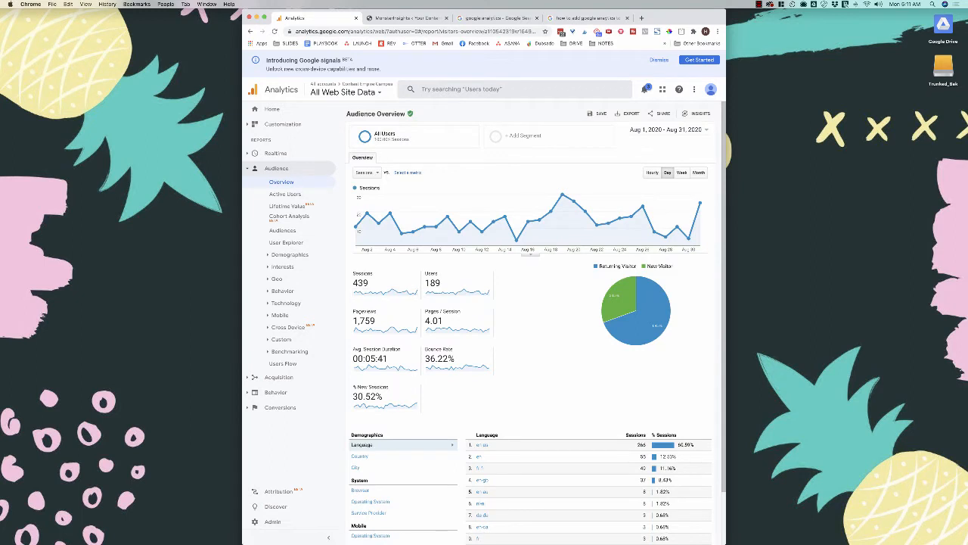
pyautogui.moveTo(370, 283); pyautogui.dragTo(352, 283)
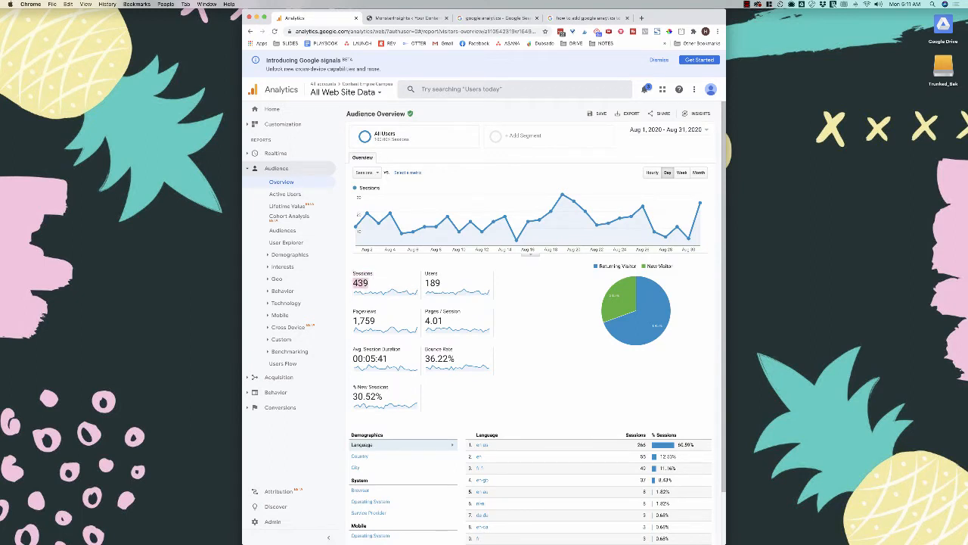
pyautogui.moveTo(441, 284); pyautogui.dragTo(425, 283)
pyautogui.moveTo(376, 320); pyautogui.dragTo(353, 320)
pyautogui.moveTo(445, 321); pyautogui.dragTo(424, 321)
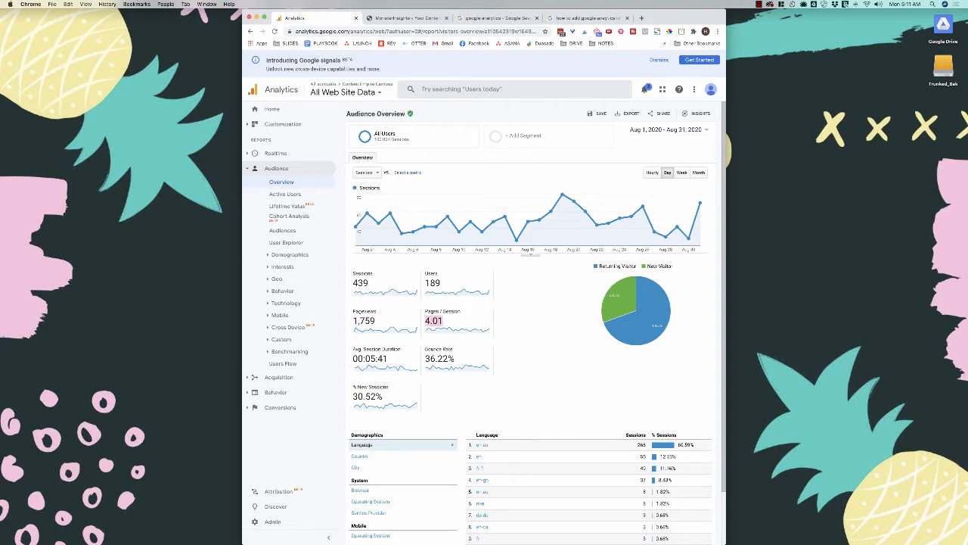
pyautogui.moveTo(389, 358); pyautogui.dragTo(369, 358)
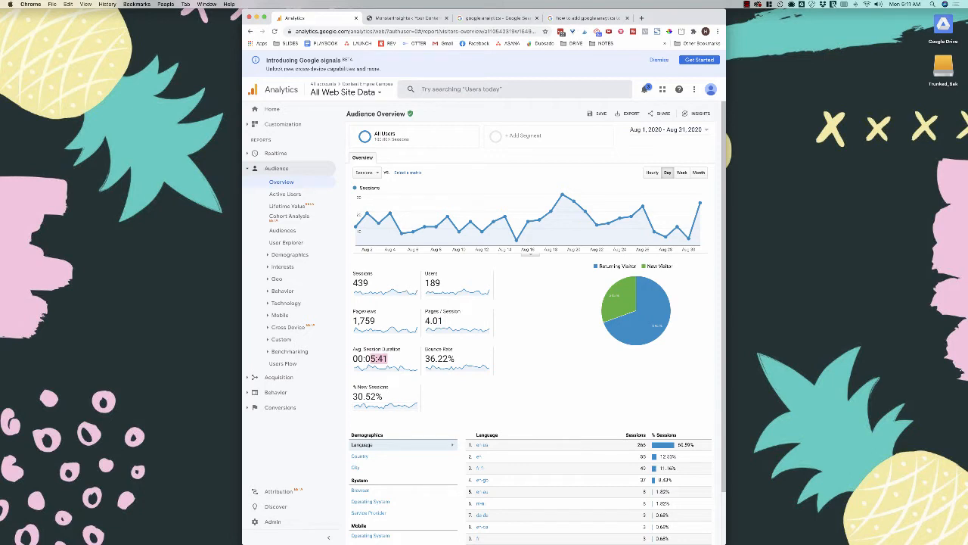
pyautogui.moveTo(456, 359); pyautogui.dragTo(425, 350)
pyautogui.scroll(-3, 530, 325)
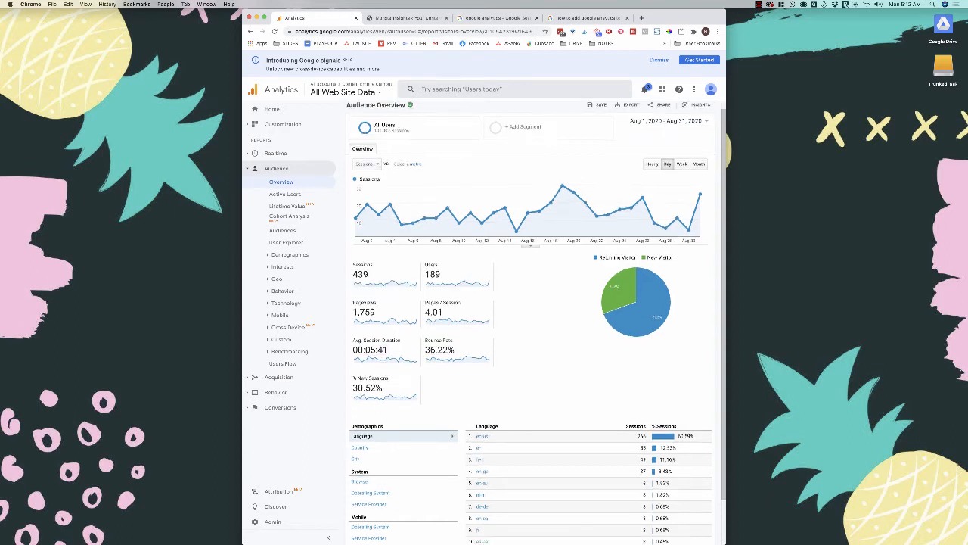
pyautogui.scroll(3, 529, 326)
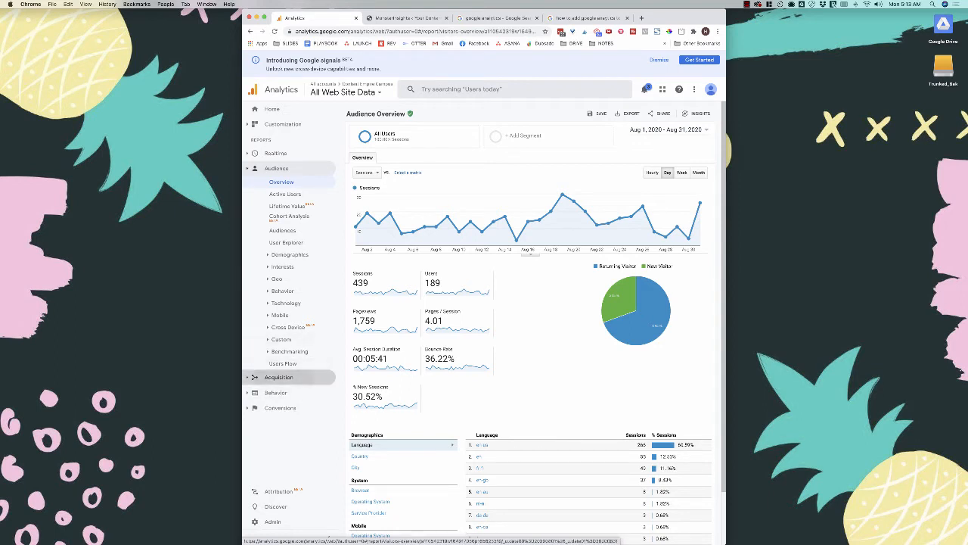
# - Open Acquisition Overview, keep the Aug 1–31 range, and drill into Direct channel traffic
pyautogui.click(278, 376)
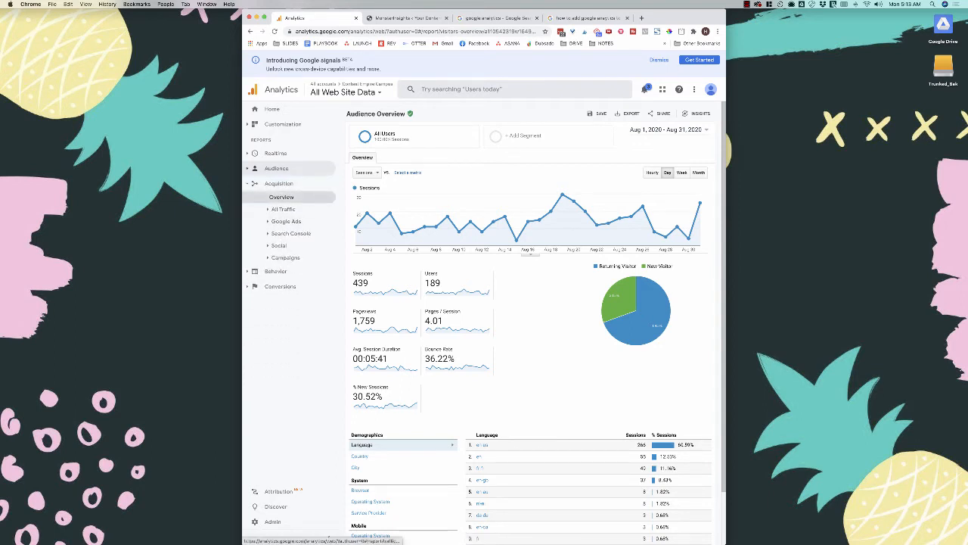
pyautogui.click(282, 197)
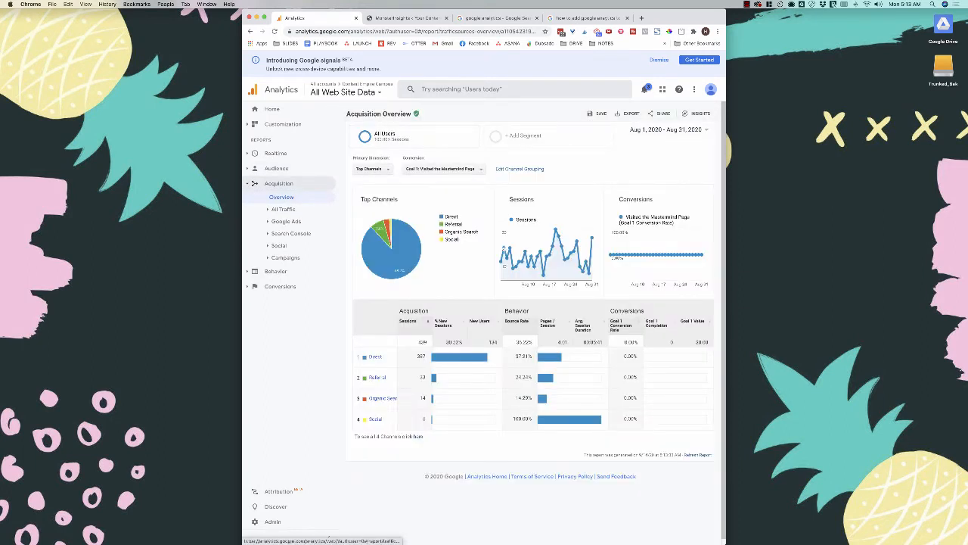
pyautogui.click(670, 130)
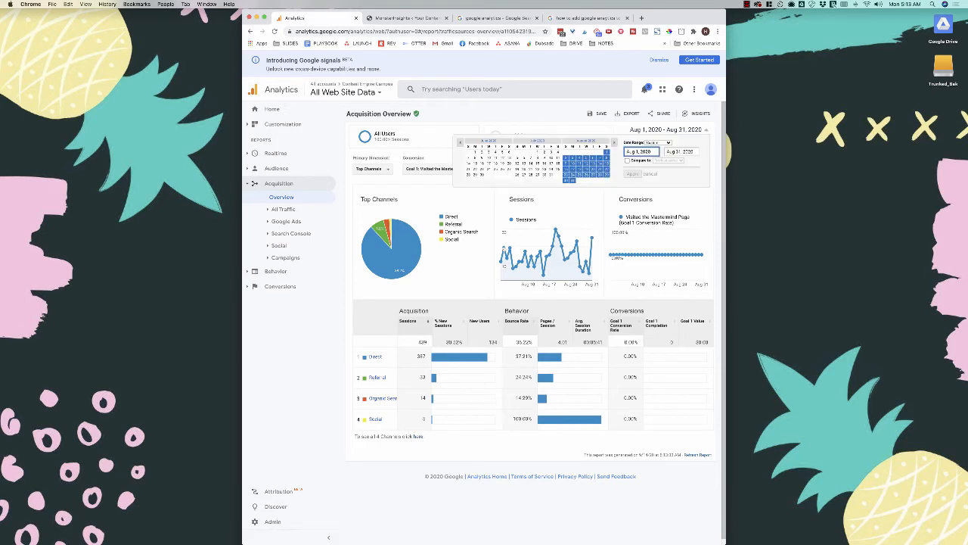
pyautogui.click(671, 130)
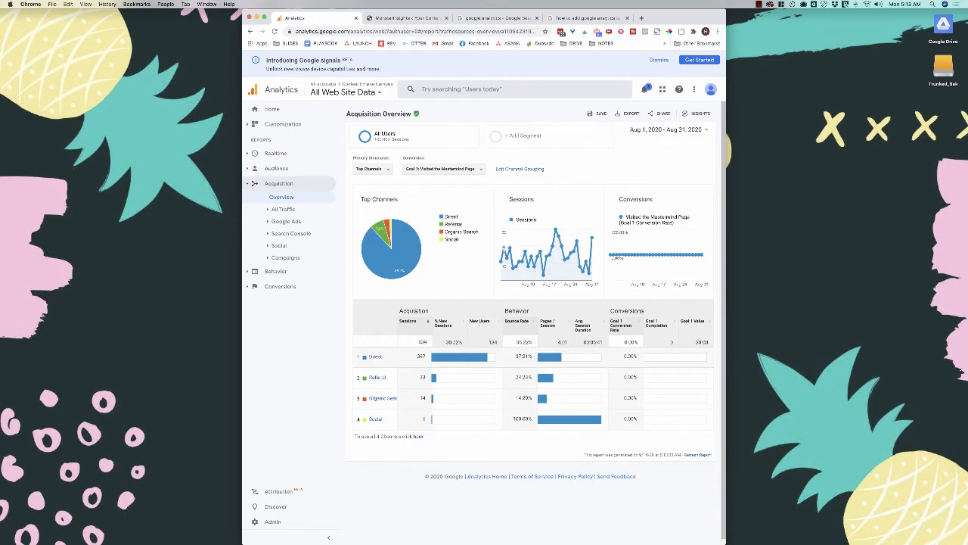
pyautogui.click(376, 358)
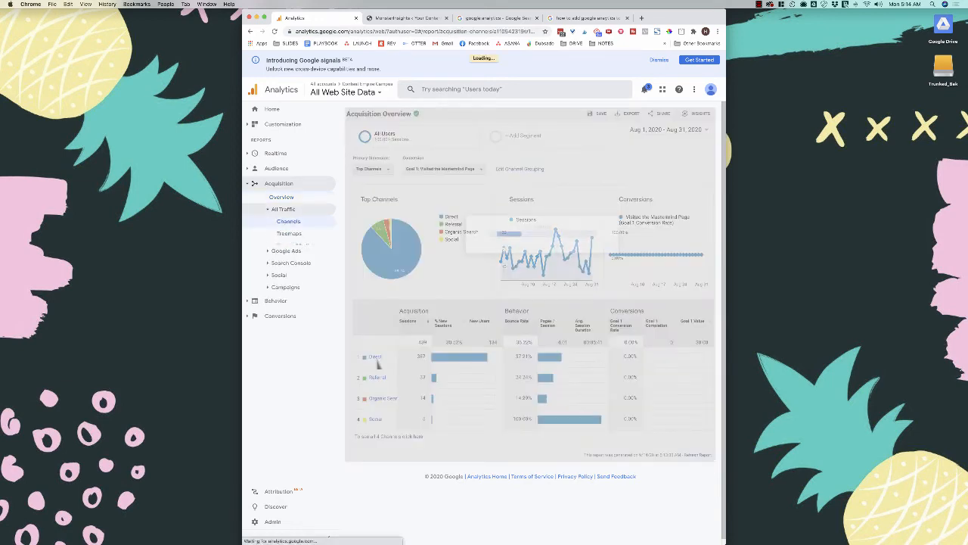
pyautogui.scroll(-3, 485, 323)
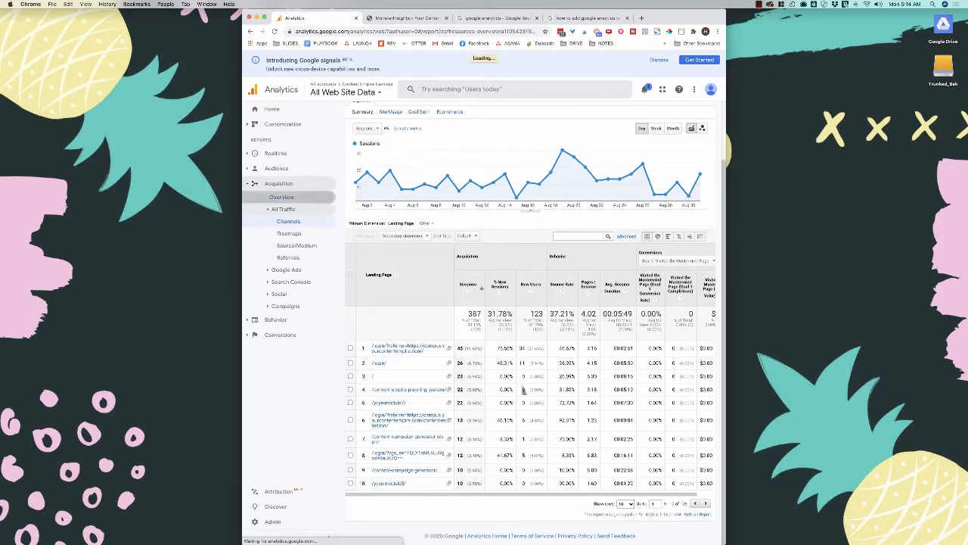
# - Review the Social channel's traffic, then open the Direct channel landing-page report
pyautogui.click(282, 197)
pyautogui.click(381, 414)
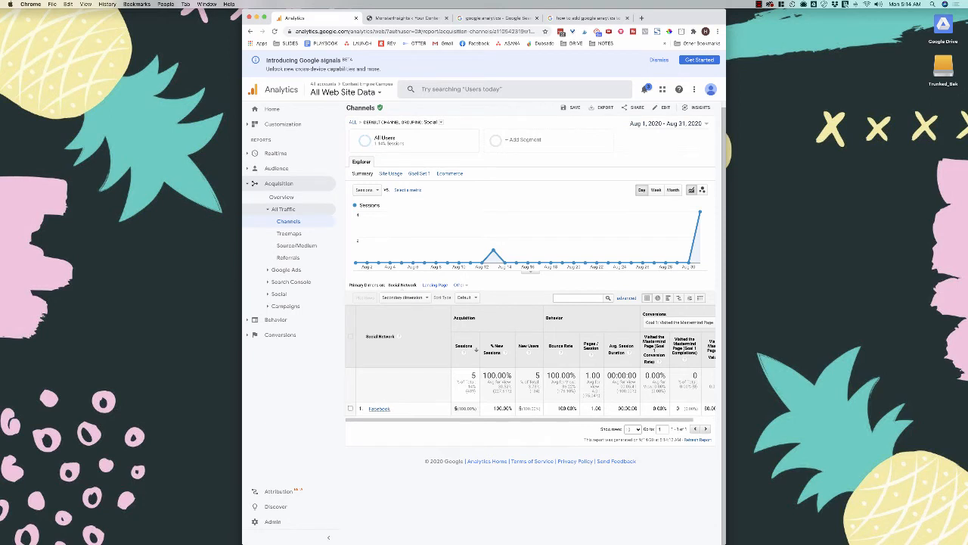
pyautogui.click(280, 184)
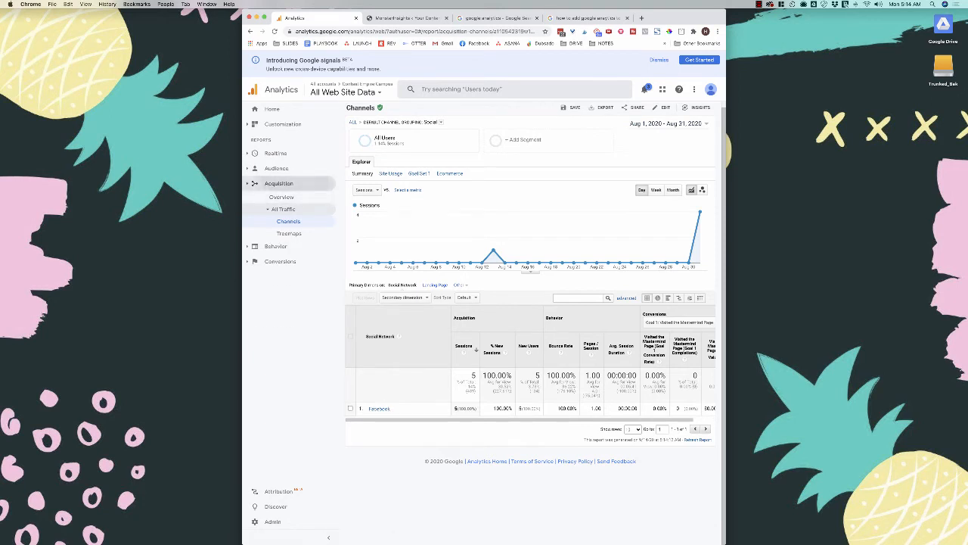
pyautogui.click(279, 184)
pyautogui.click(282, 197)
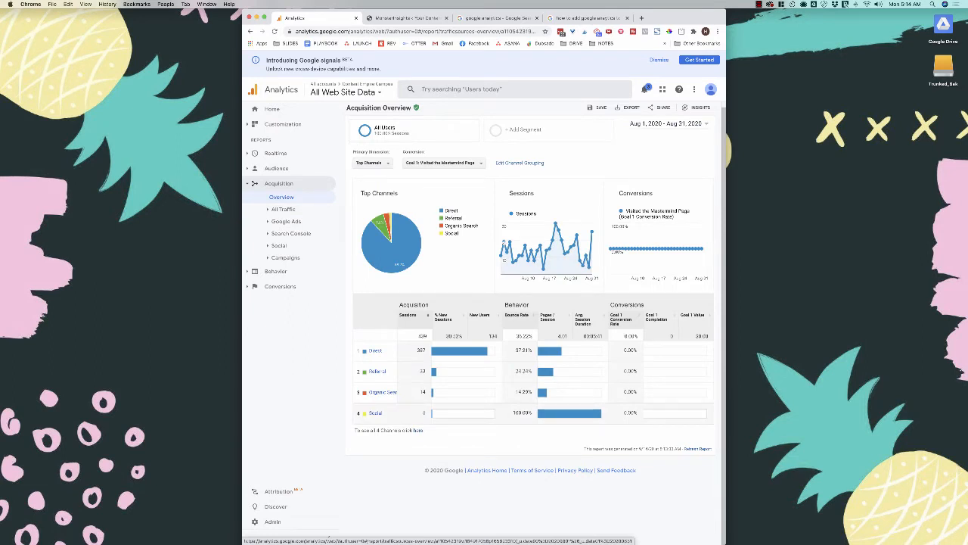
pyautogui.click(376, 413)
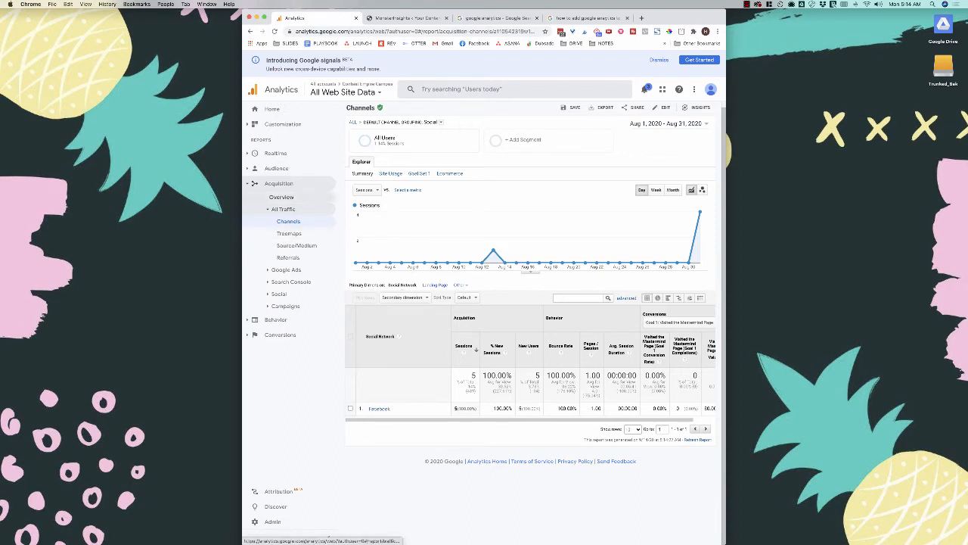
pyautogui.click(281, 197)
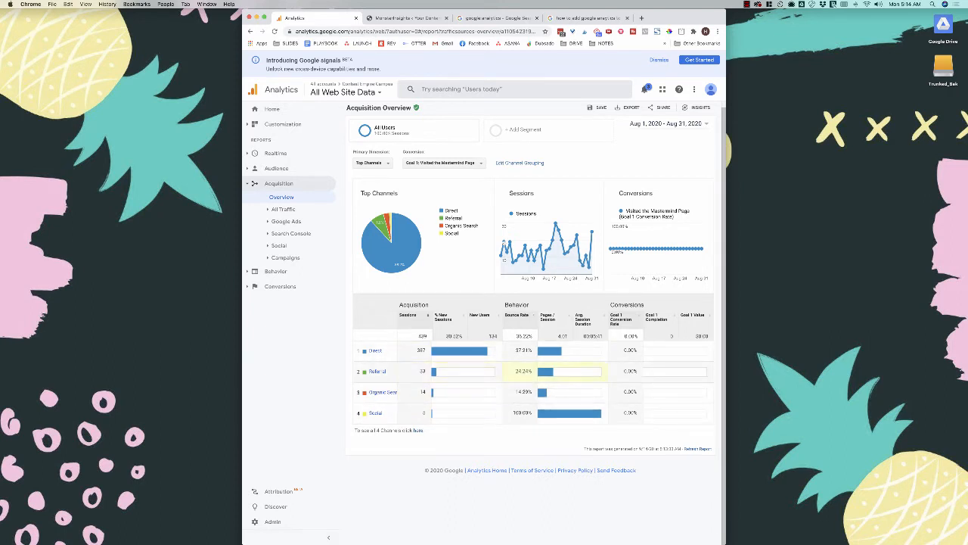
pyautogui.click(375, 352)
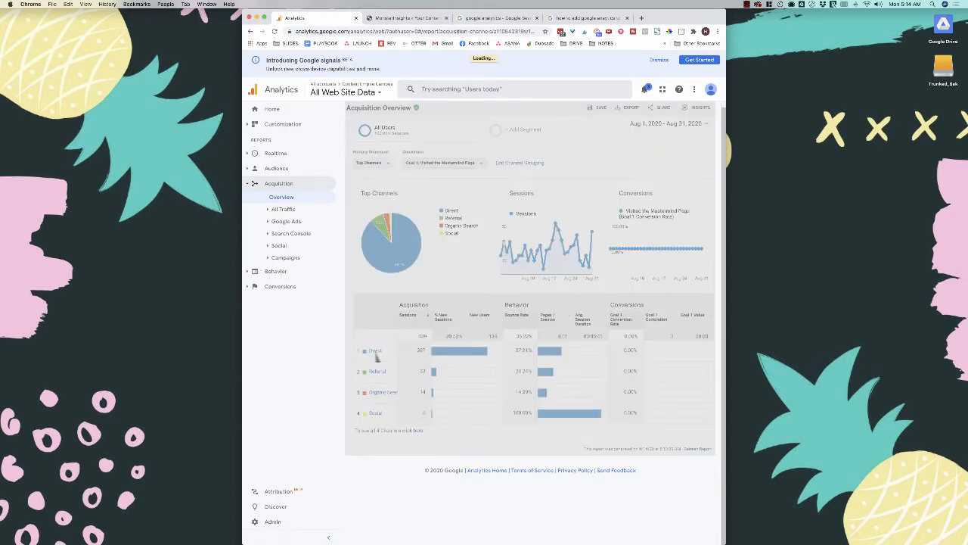
pyautogui.scroll(-2, 376, 355)
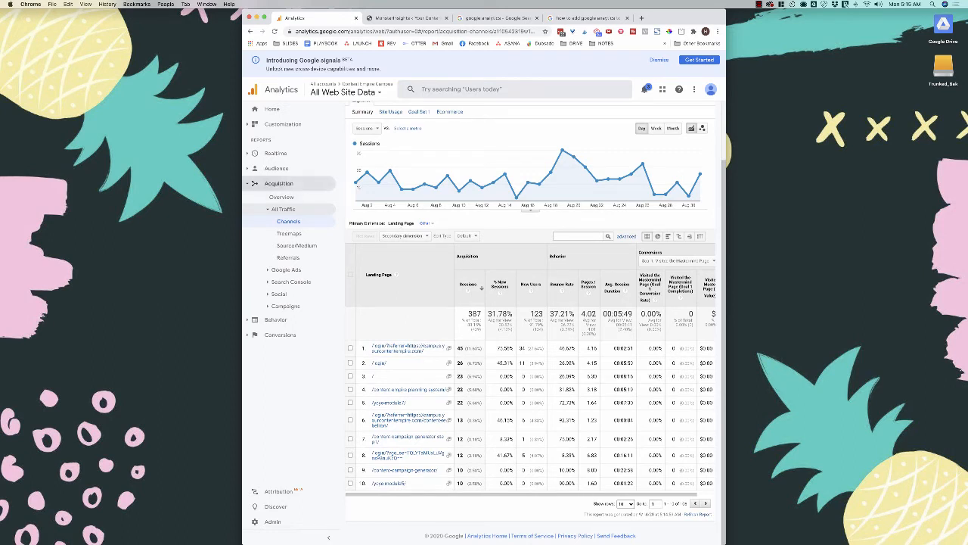
# - Open Behavior > Site Content > All Pages and filter the table to 'ycye'
pyautogui.click(278, 183)
pyautogui.click(276, 198)
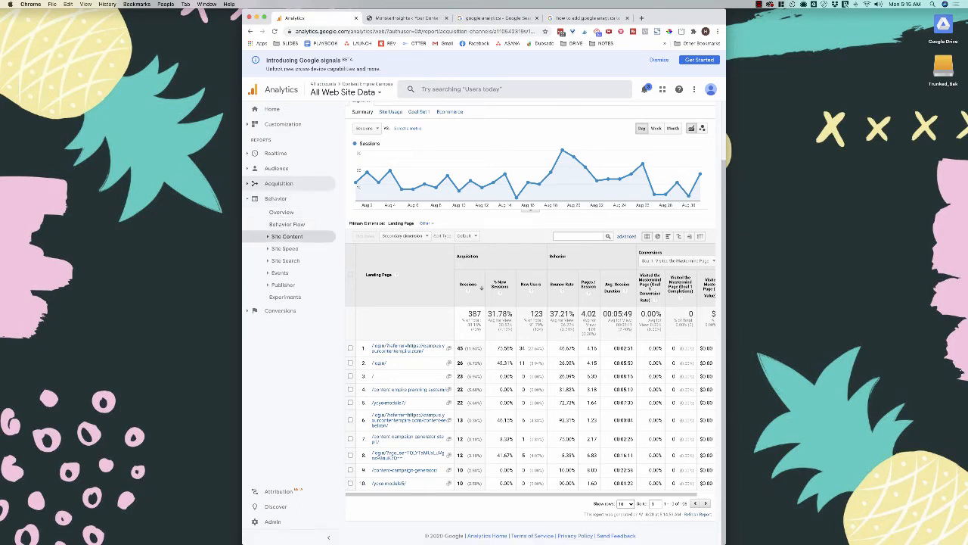
pyautogui.click(287, 236)
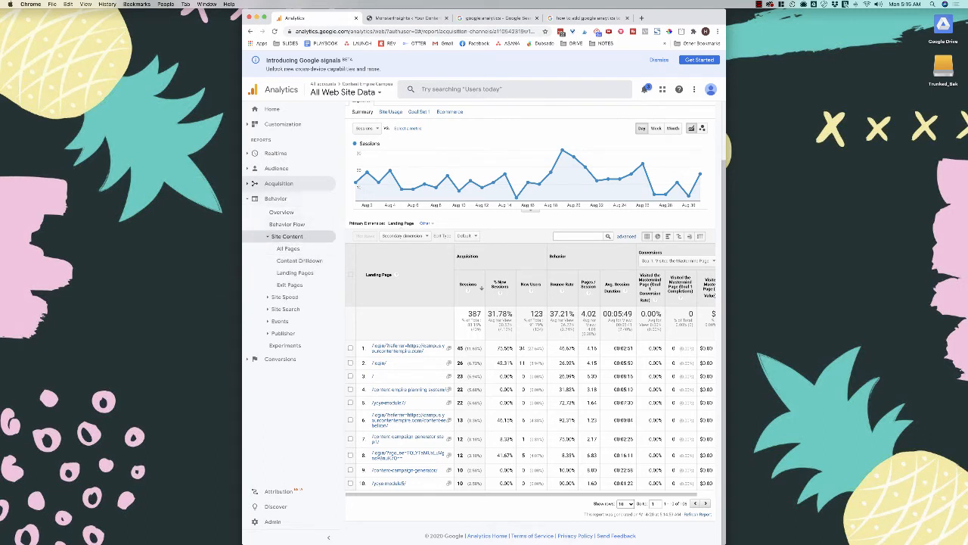
pyautogui.click(288, 248)
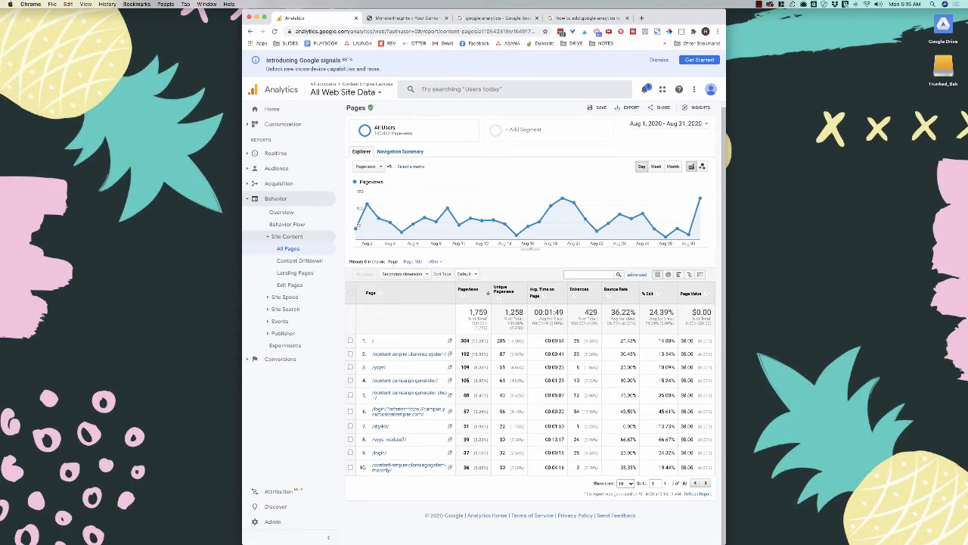
pyautogui.write('ycye')
pyautogui.press('Return')
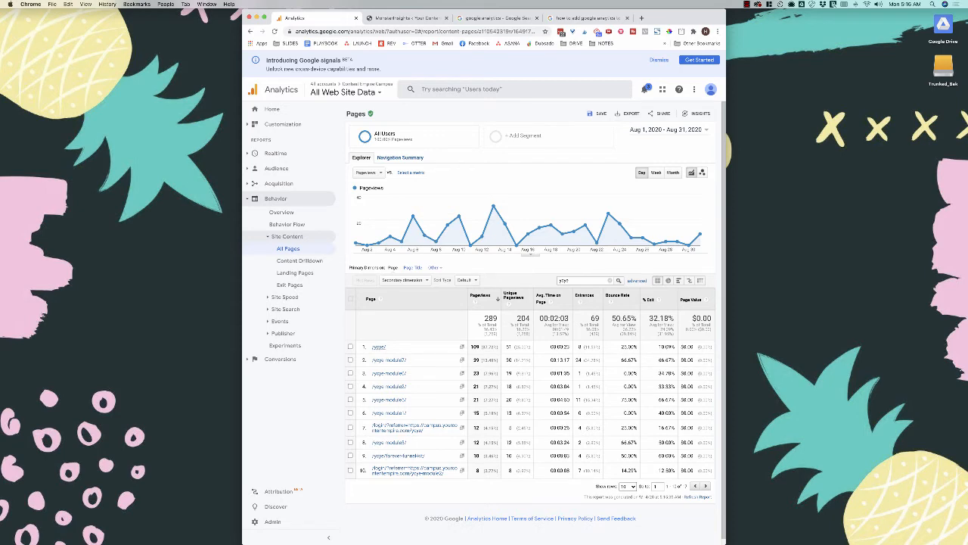
# - Drill into /ycye/, add Source as secondary dimension, and preview pie and bar views
pyautogui.click(379, 348)
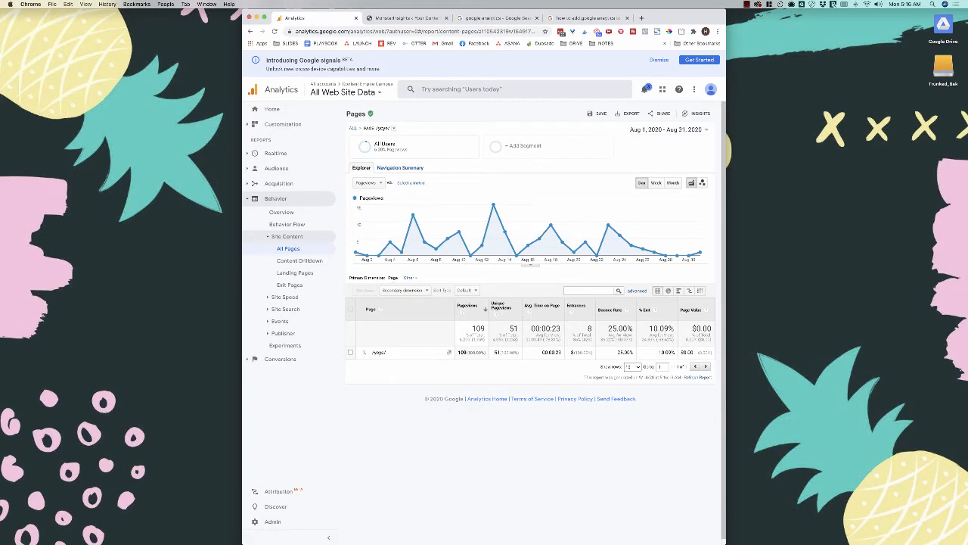
pyautogui.click(403, 291)
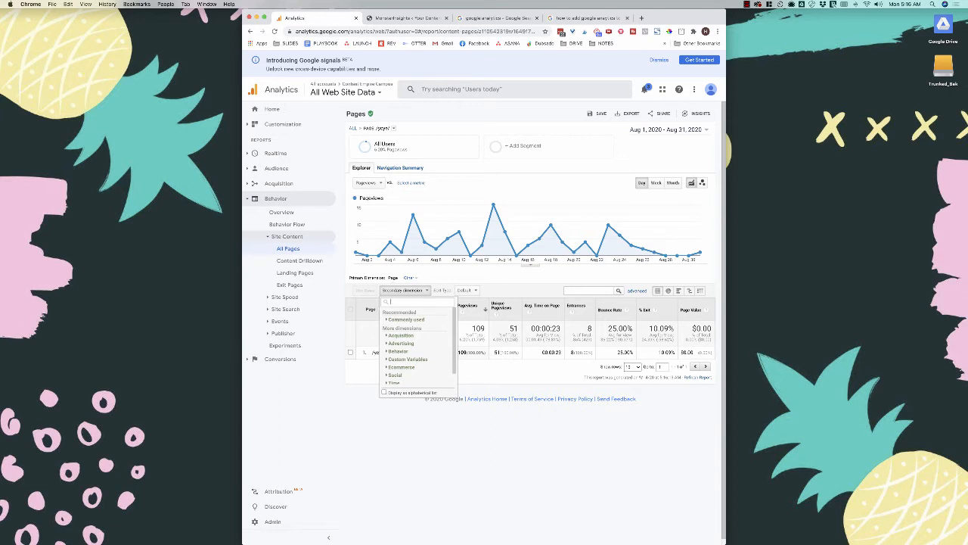
pyautogui.click(401, 335)
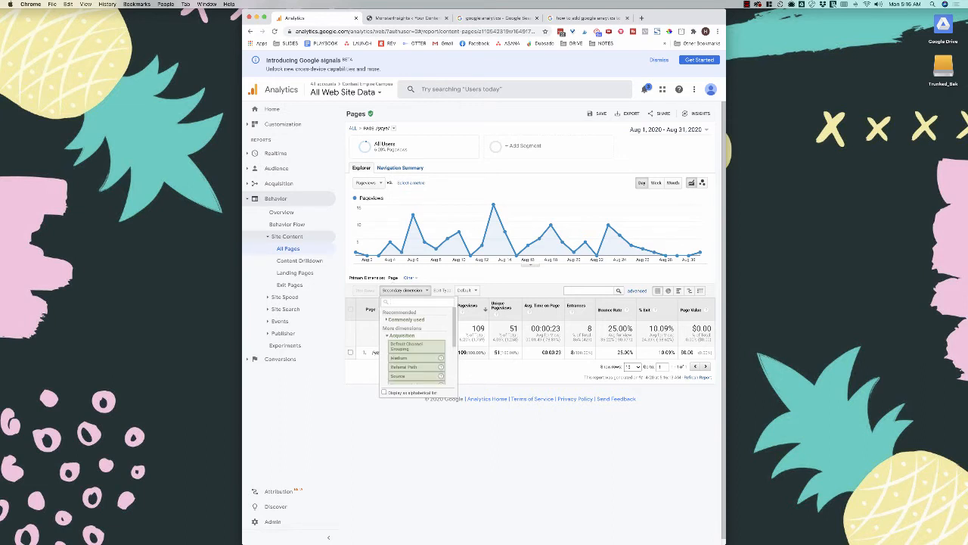
pyautogui.scroll(-1, 413, 348)
pyautogui.scroll(-1, 414, 348)
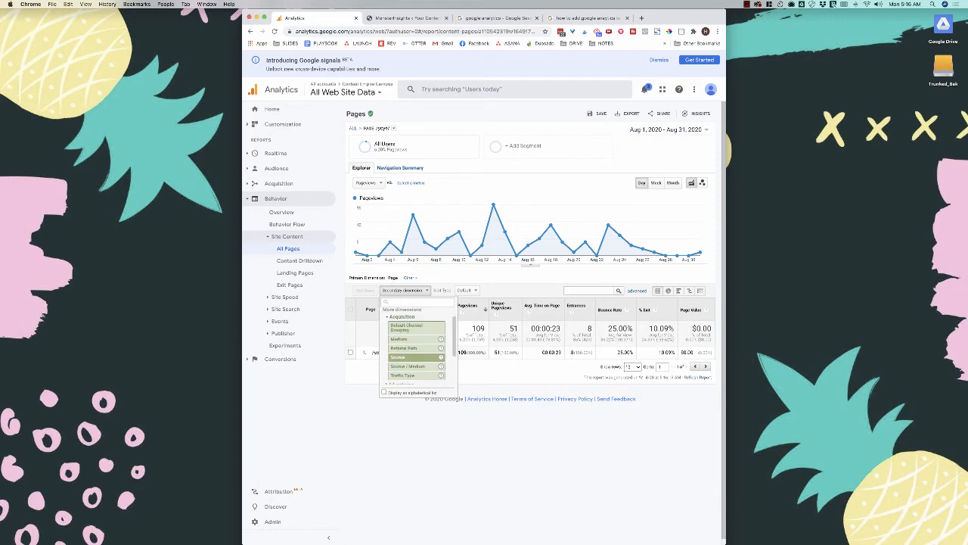
pyautogui.click(409, 351)
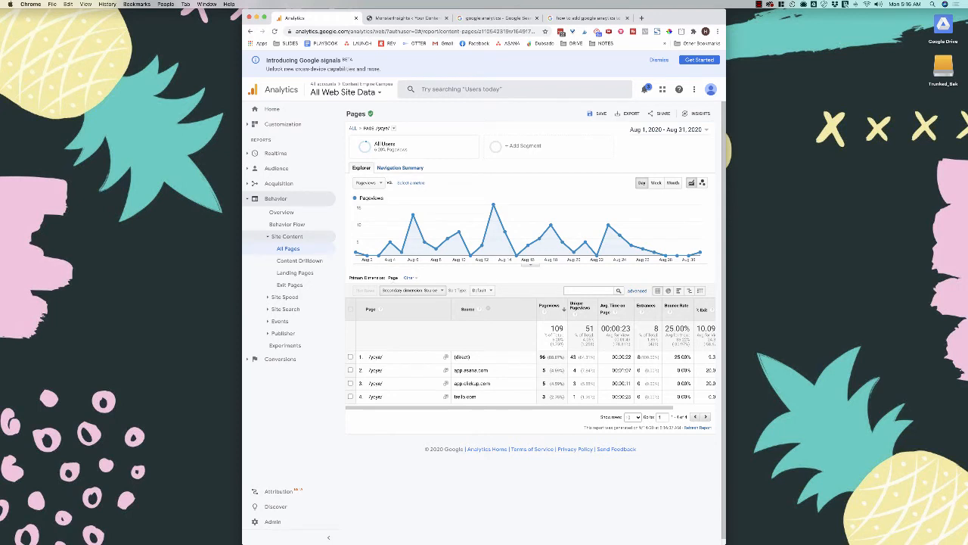
pyautogui.click(668, 292)
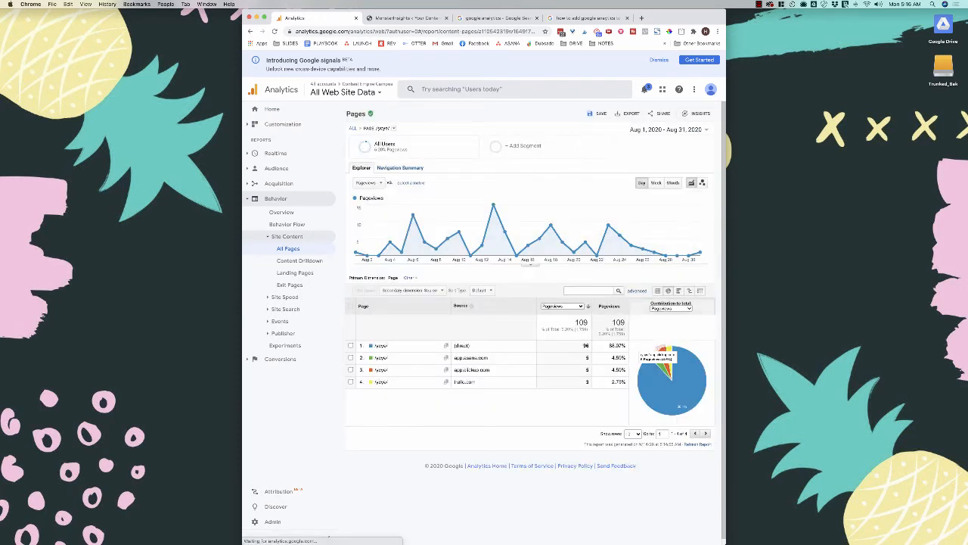
pyautogui.click(679, 291)
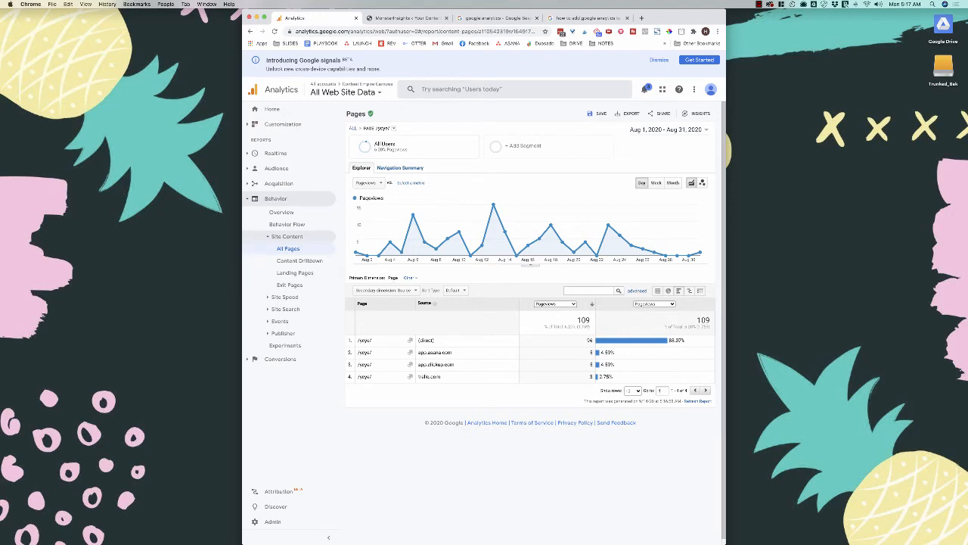
pyautogui.click(657, 291)
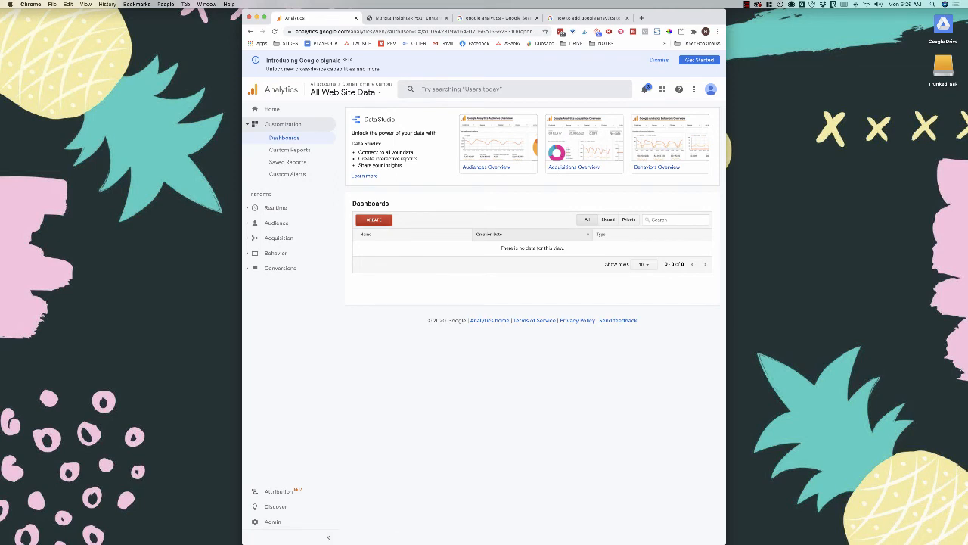
# - Create a Blank Canvas dashboard titled 'Monthly Measurements'
pyautogui.click(373, 220)
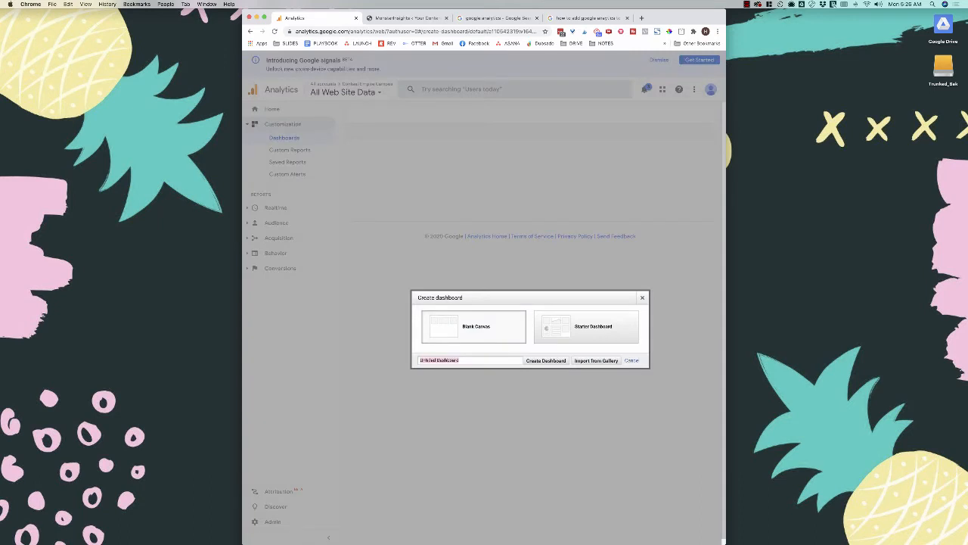
pyautogui.write('Monthly Measure')
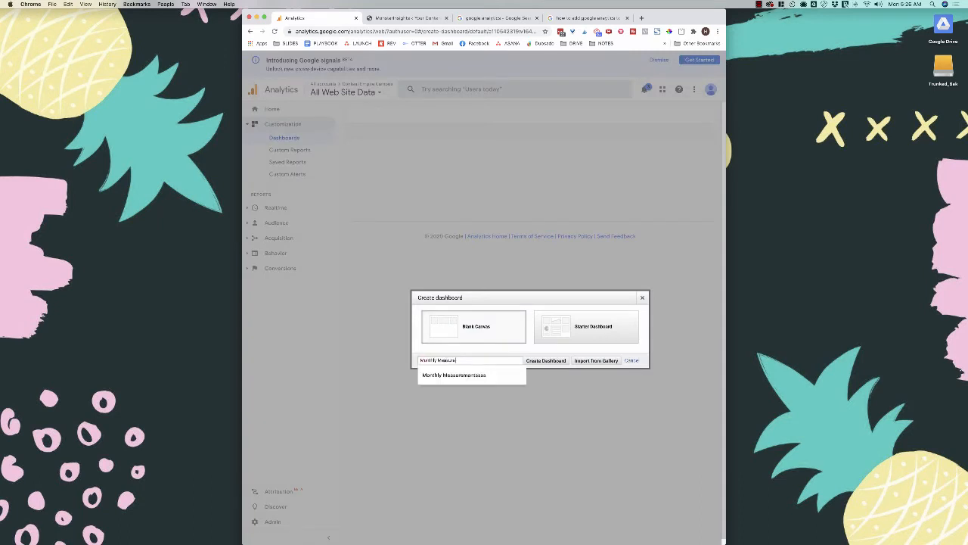
pyautogui.write('ments')
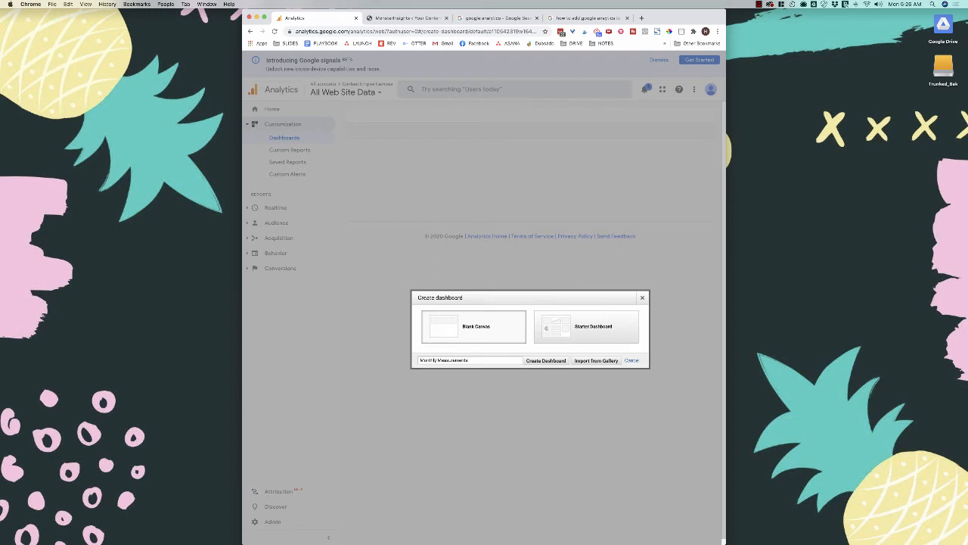
pyautogui.tripleClick(445, 360)
pyautogui.tripleClick(444, 361)
pyautogui.click(547, 360)
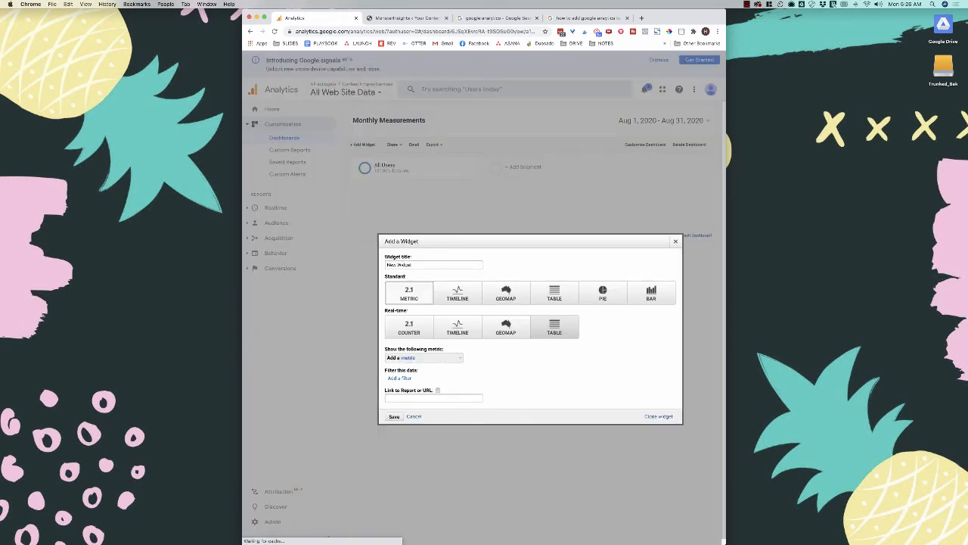
# - Add a 'Total Traffic' metric widget that shows Sessions
pyautogui.tripleClick(404, 265)
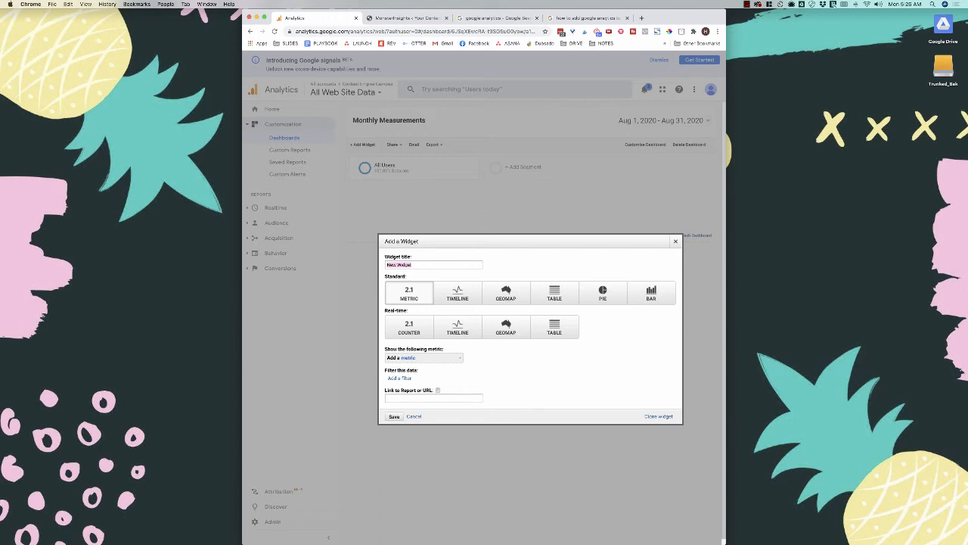
pyautogui.write('Total Traffic')
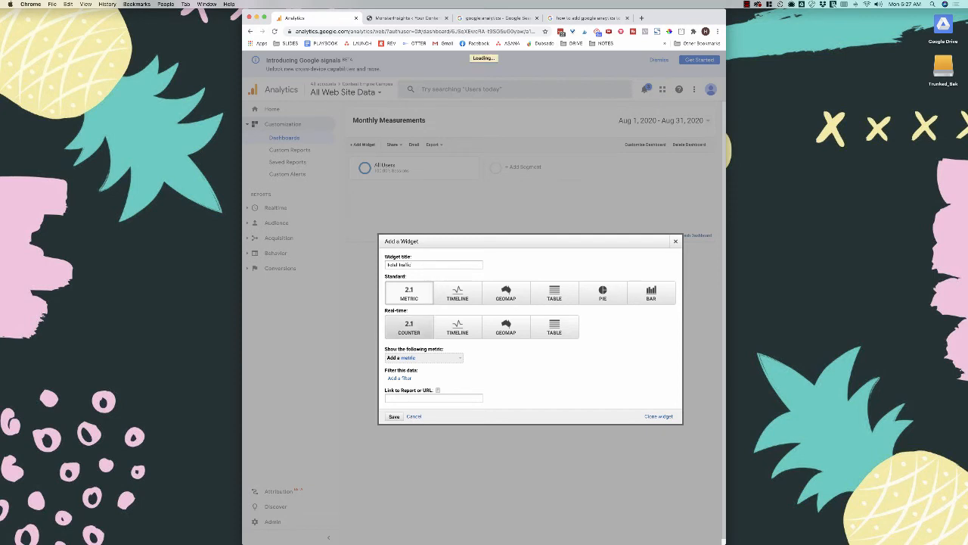
pyautogui.click(423, 358)
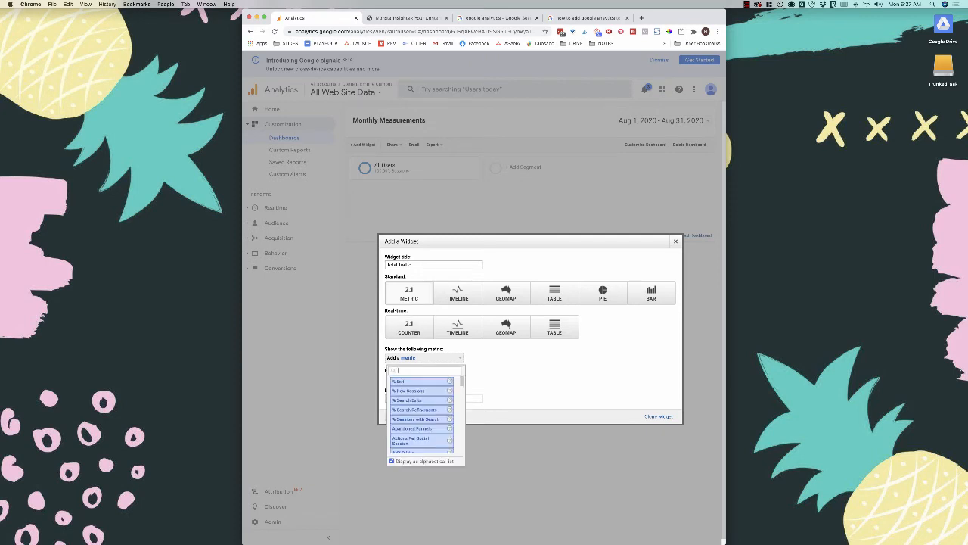
pyautogui.write('sessions')
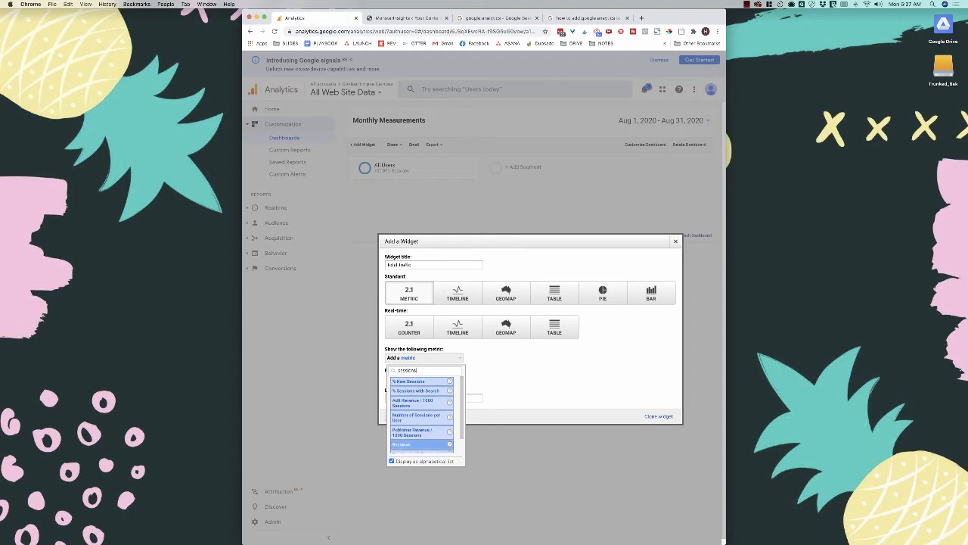
pyautogui.click(408, 444)
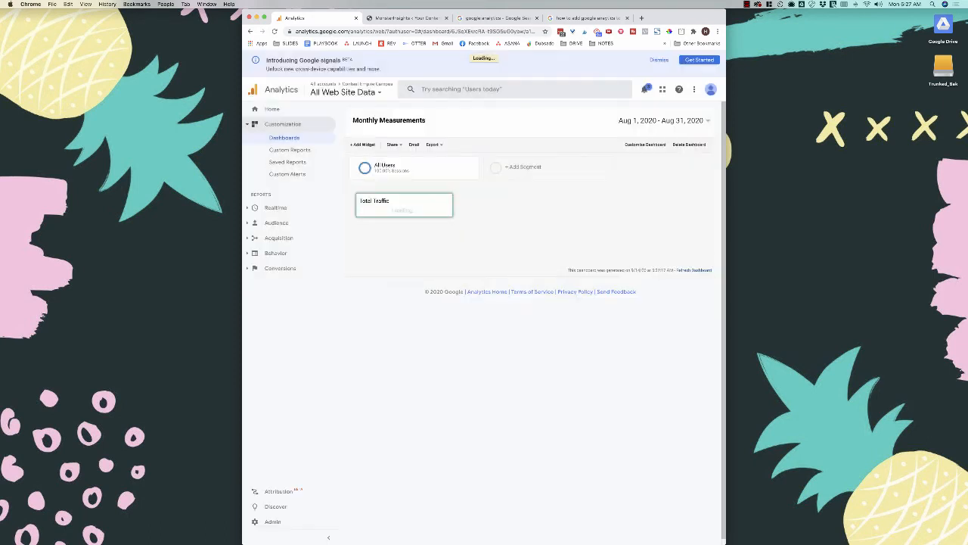
pyautogui.click(708, 121)
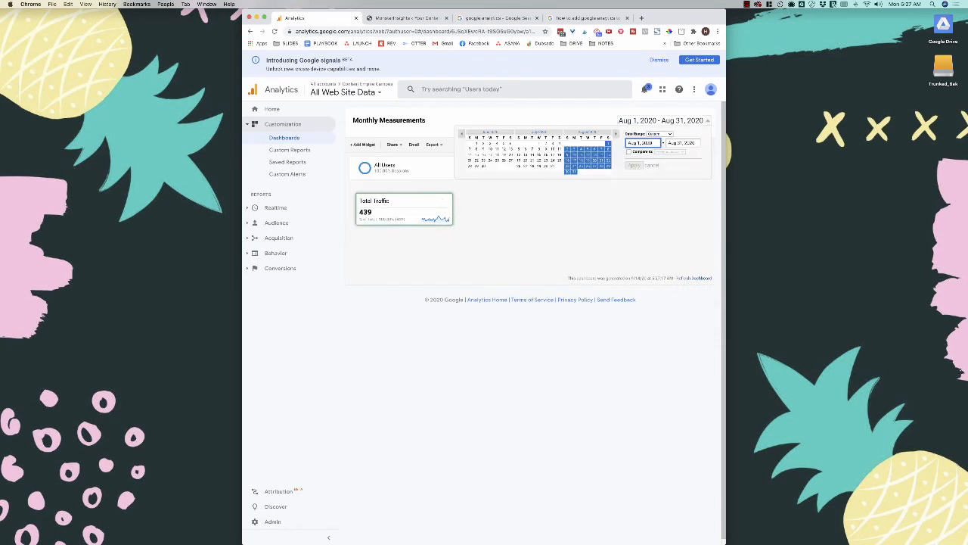
pyautogui.click(708, 121)
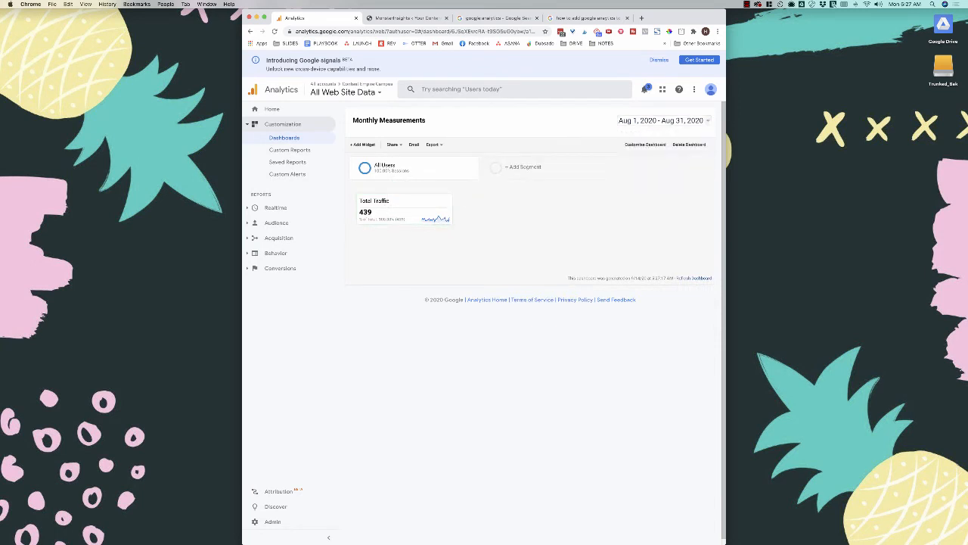
pyautogui.click(362, 144)
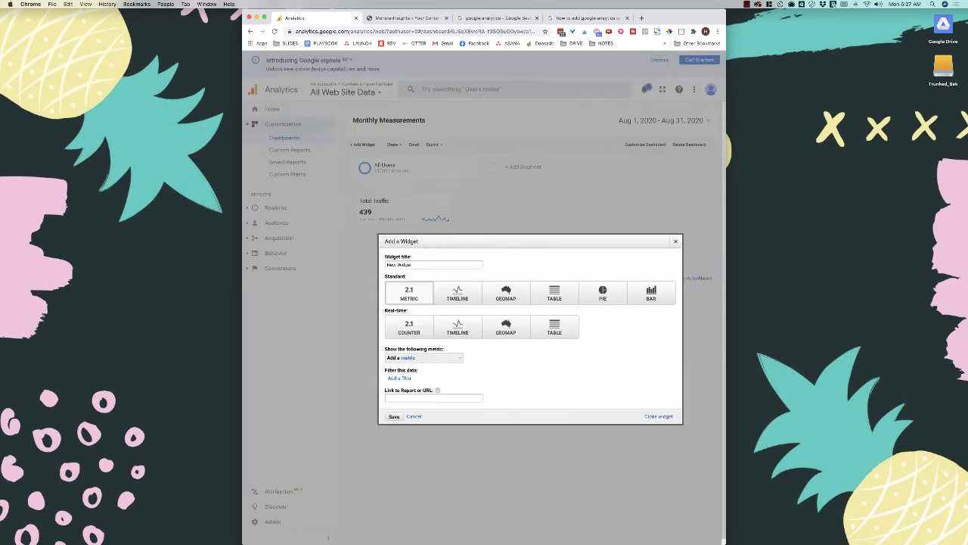
# - Add a 'Total Visitors' metric widget using the Users metric
pyautogui.tripleClick(410, 265)
pyautogui.write('Total Visitors')
pyautogui.click(408, 357)
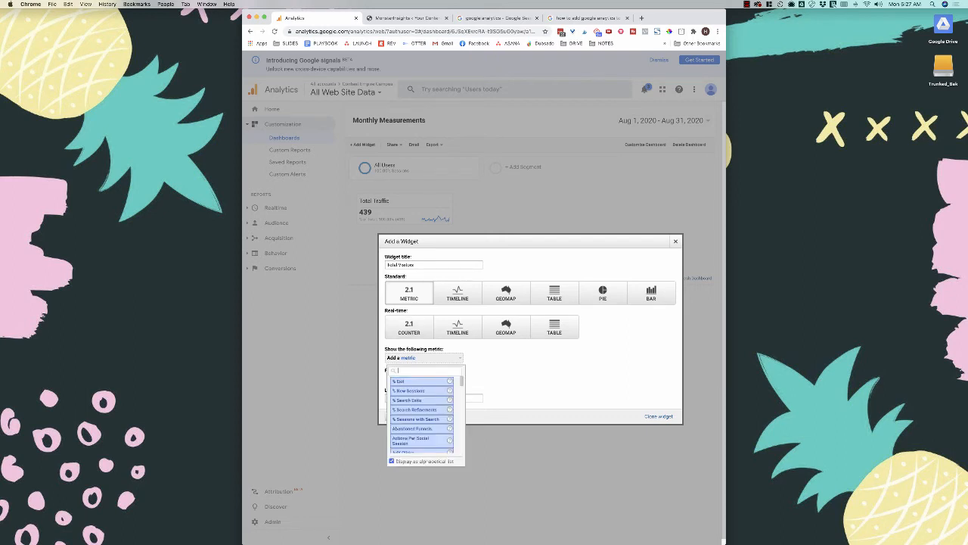
pyautogui.write('users')
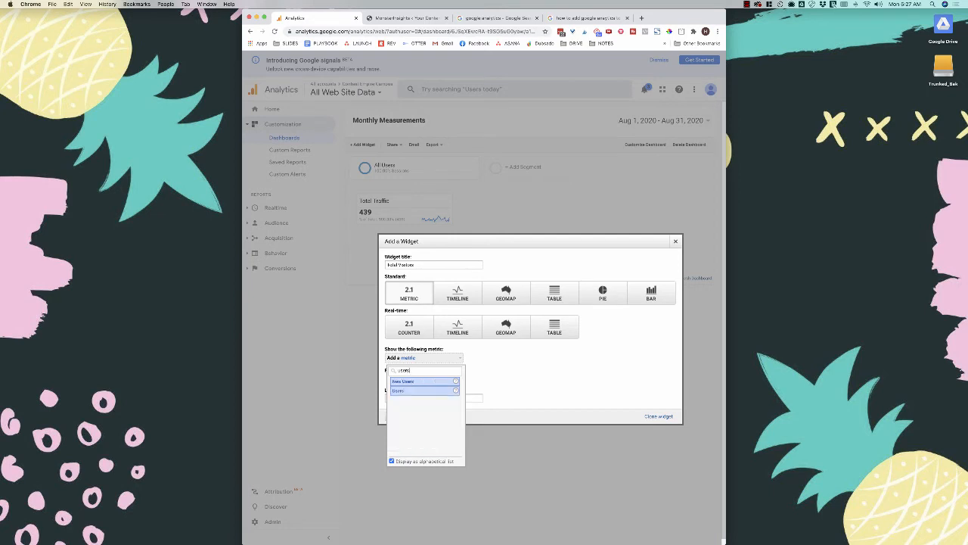
pyautogui.click(409, 390)
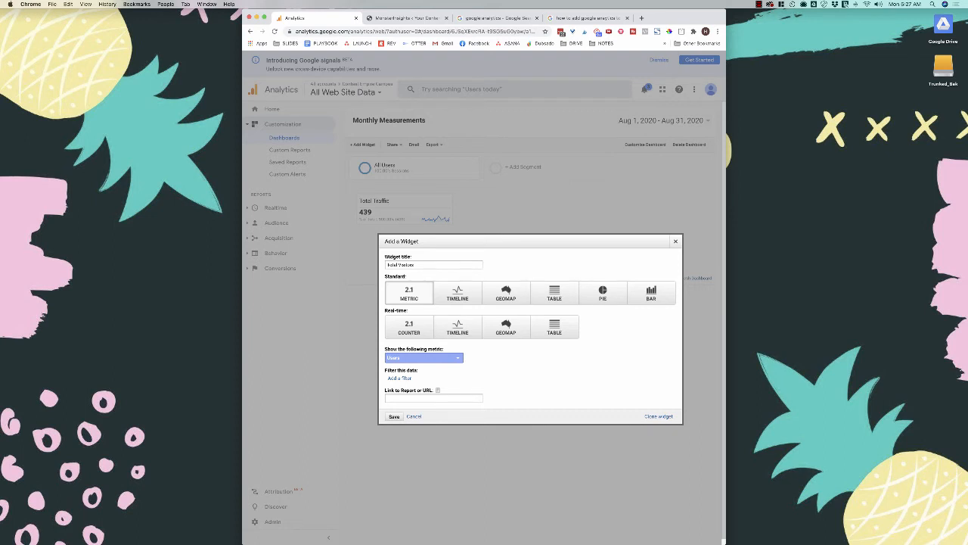
pyautogui.click(394, 416)
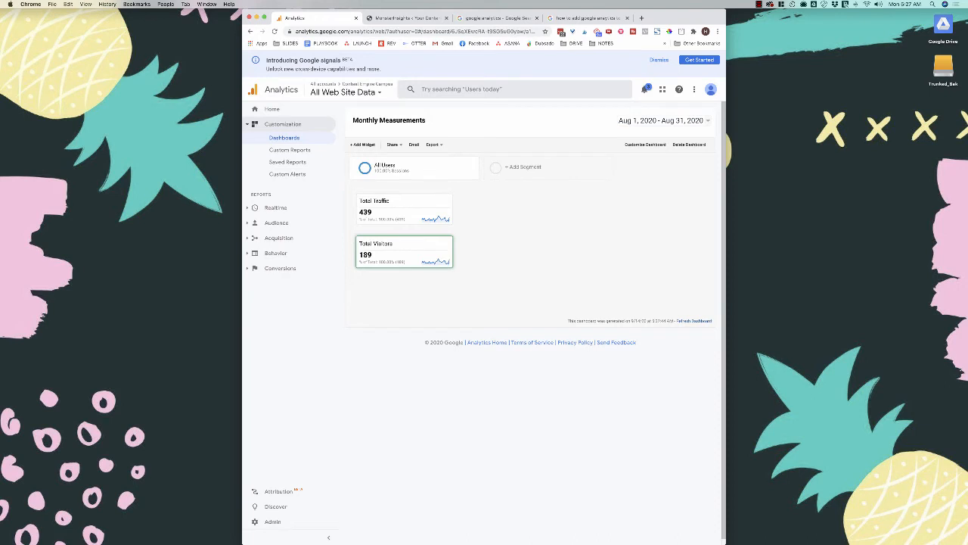
pyautogui.click(362, 145)
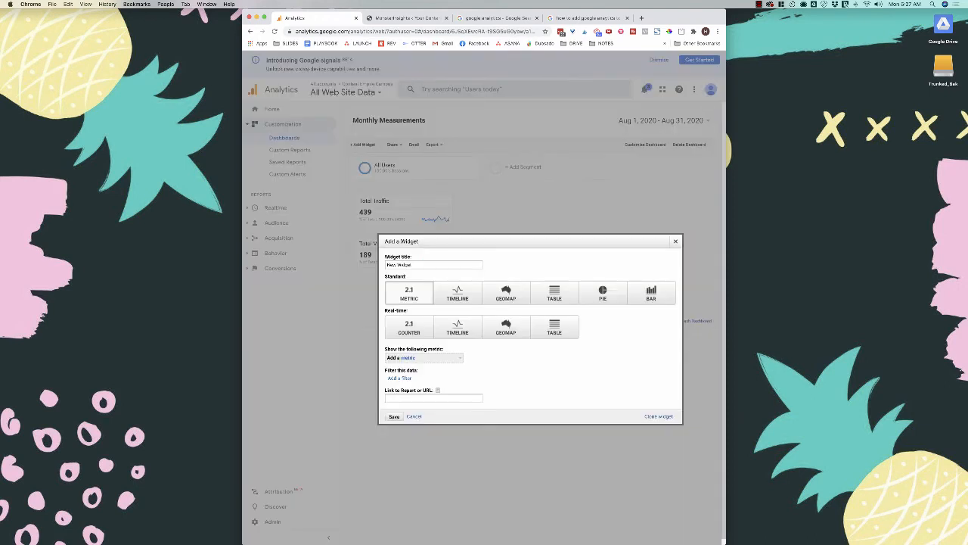
# - Title the new widget 'Bounce Rate' and give it the Bounce Rate metric
pyautogui.tripleClick(406, 265)
pyautogui.write('Bounce Rate')
pyautogui.click(424, 358)
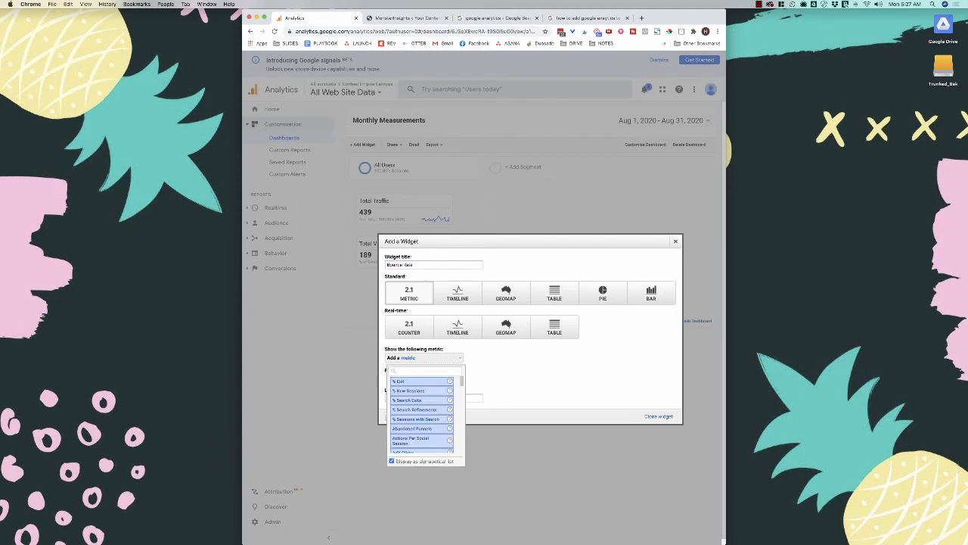
pyautogui.write('bou')
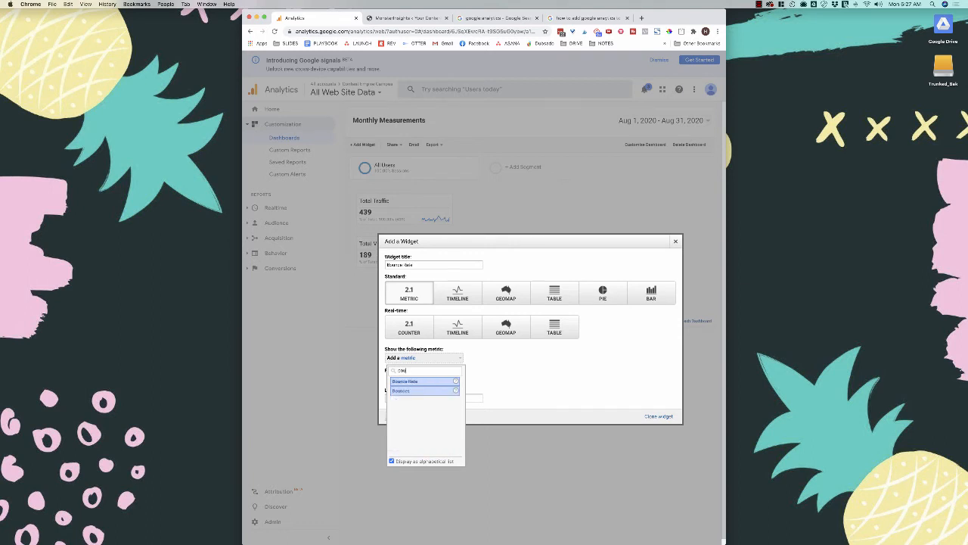
pyautogui.press('Return')
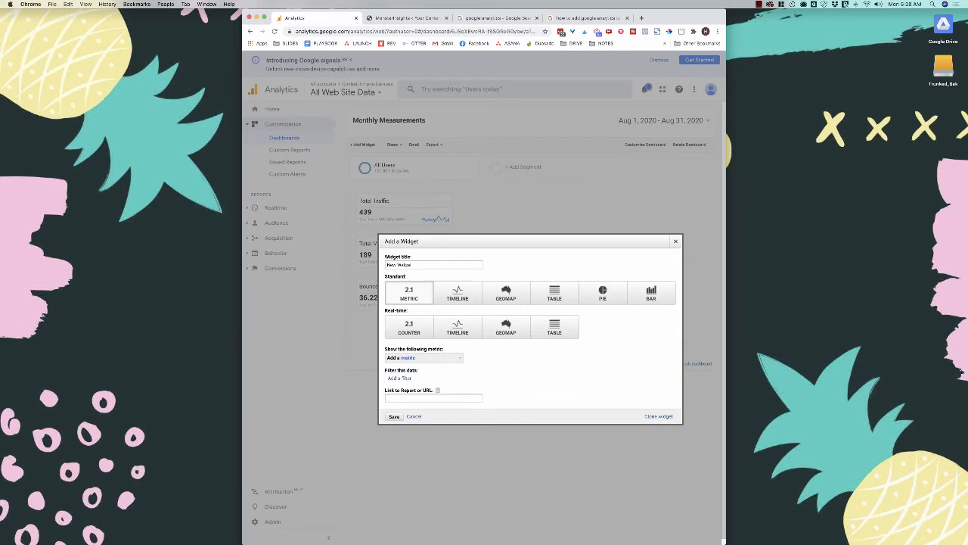
# - Add an 'Ave. Time on Site' widget with the Avg. Session Duration metric
pyautogui.tripleClick(400, 264)
pyautogui.write('Ave')
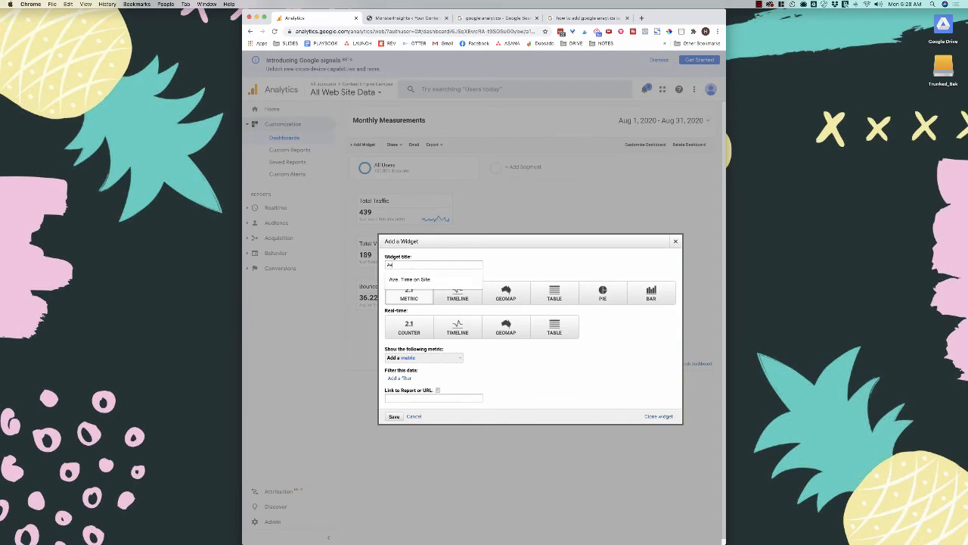
pyautogui.press('Down')
pyautogui.press('Return')
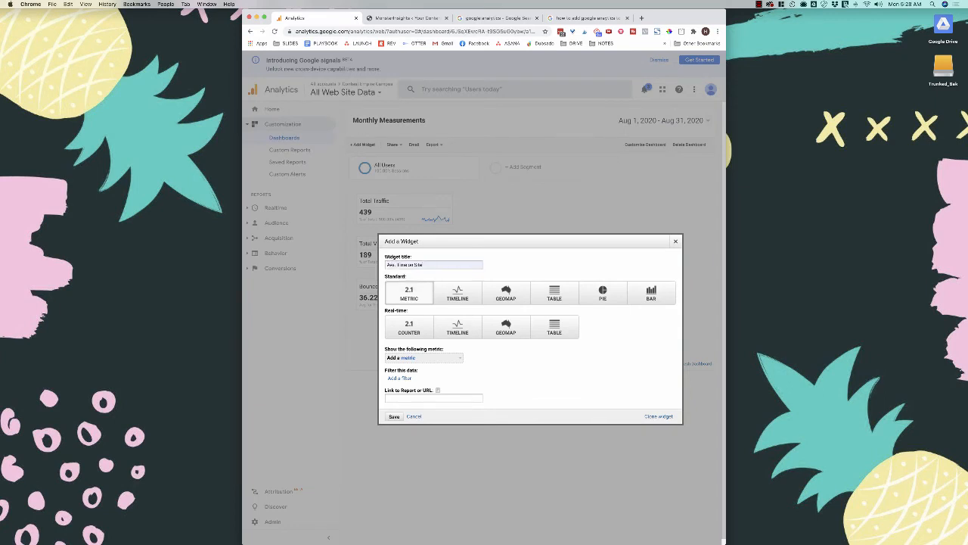
pyautogui.click(424, 358)
pyautogui.write('avg')
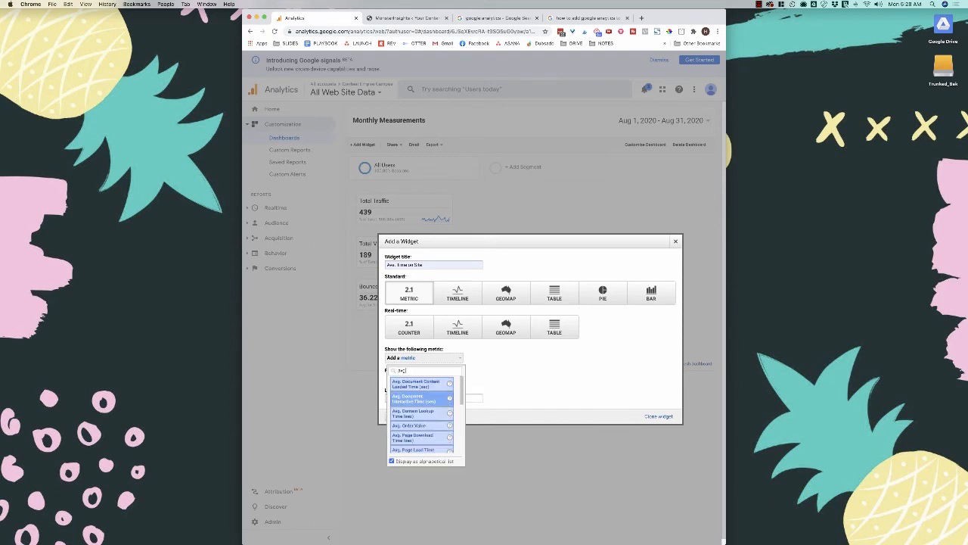
pyautogui.scroll(-2, 424, 398)
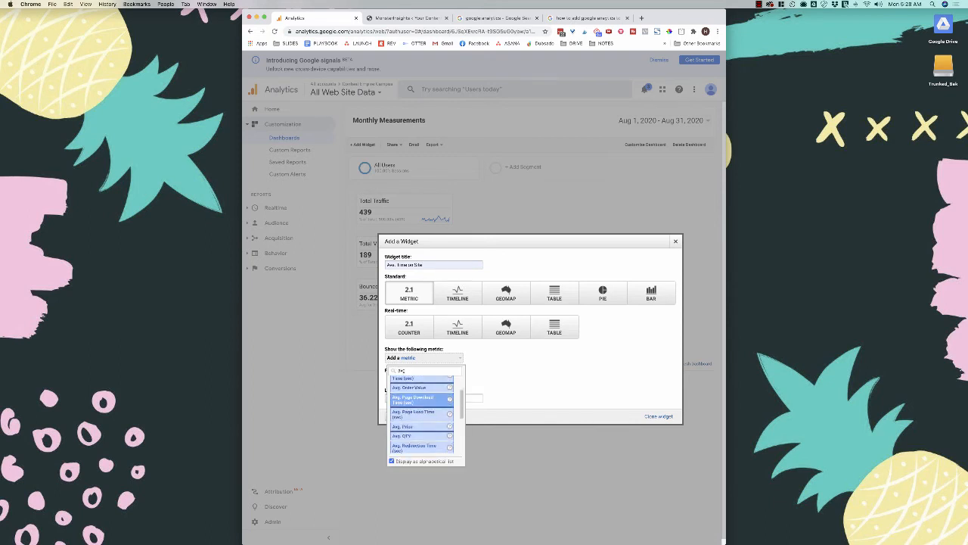
pyautogui.scroll(-3, 422, 409)
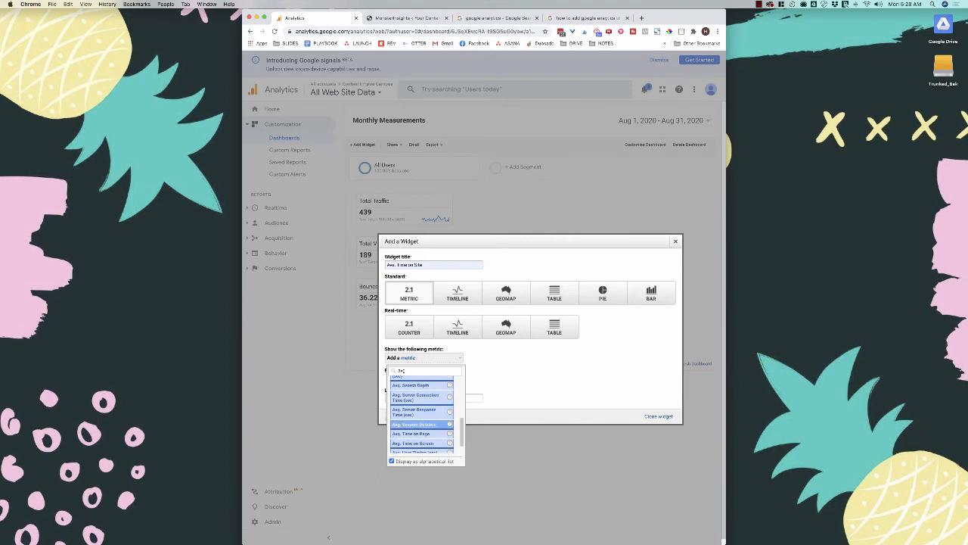
pyautogui.click(415, 424)
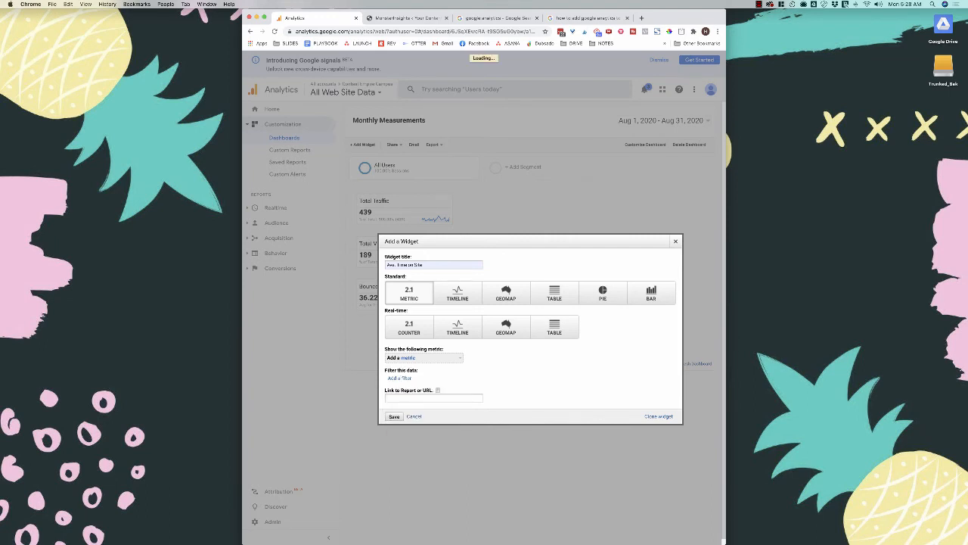
pyautogui.click(395, 417)
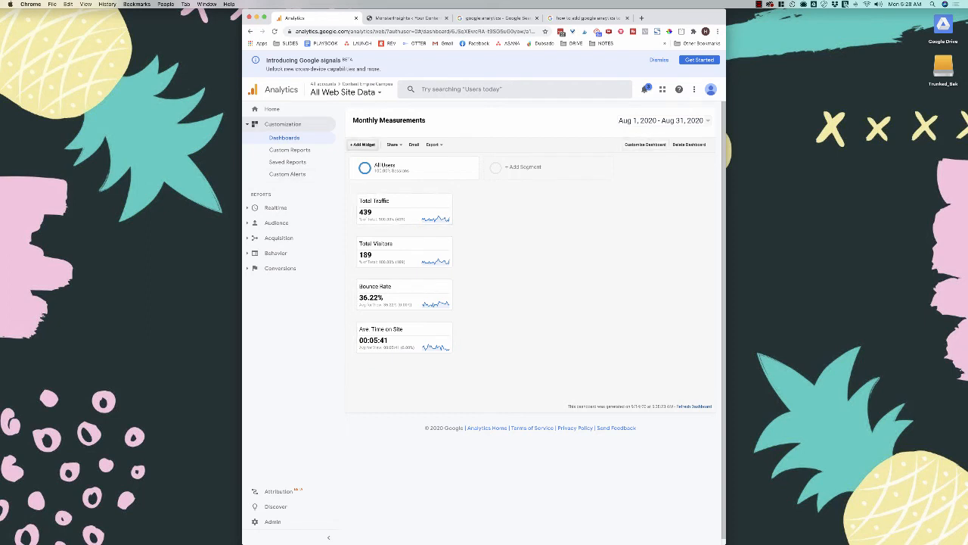
pyautogui.click(362, 144)
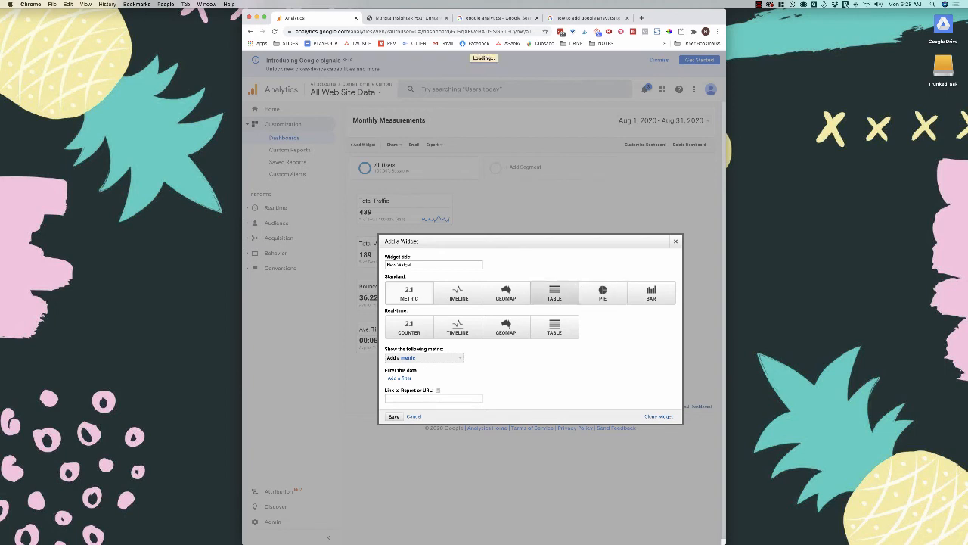
# - Make the widget a table titled 'Traffic Sources' with Source as its dimension
pyautogui.click(554, 294)
pyautogui.moveTo(412, 265); pyautogui.dragTo(387, 265)
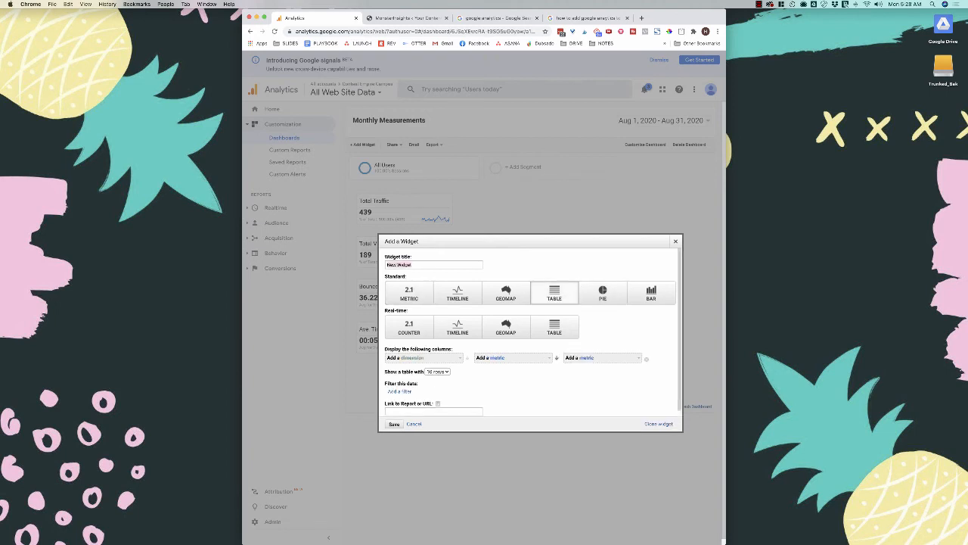
pyautogui.write('traf')
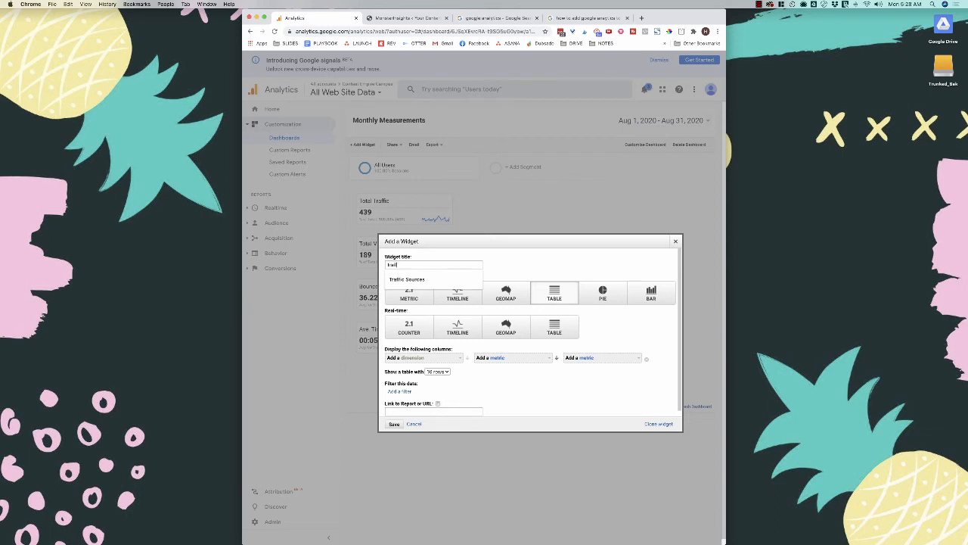
pyautogui.press('Down')
pyautogui.press('Return')
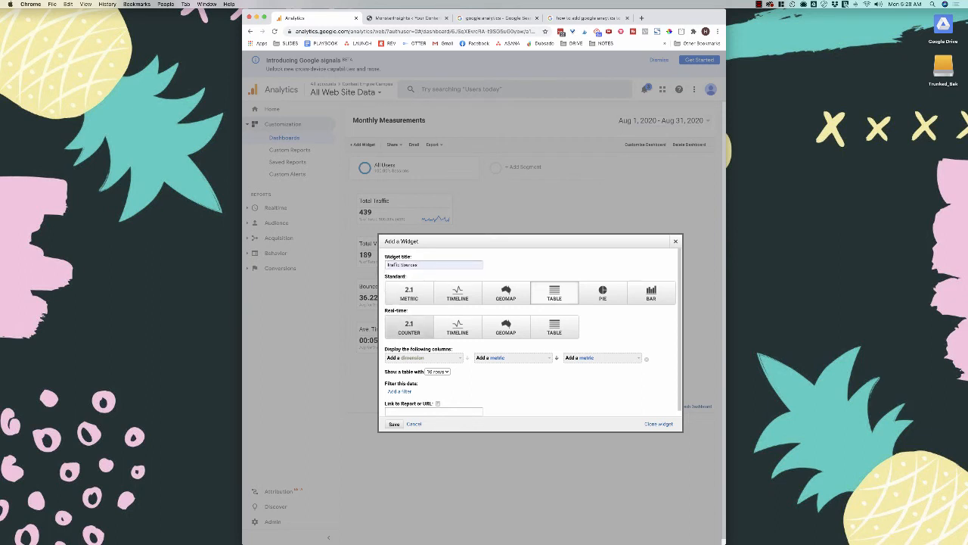
pyautogui.press('Tab')
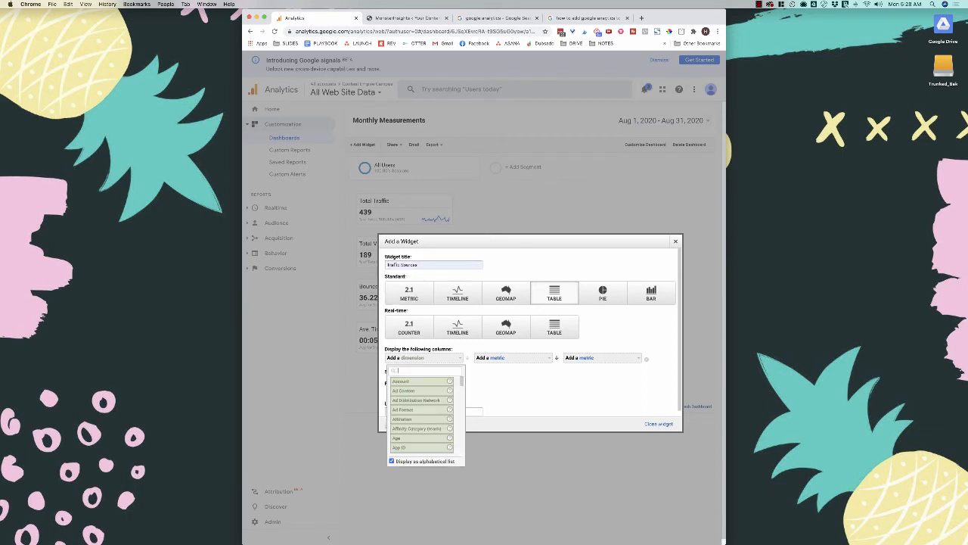
pyautogui.write('sou')
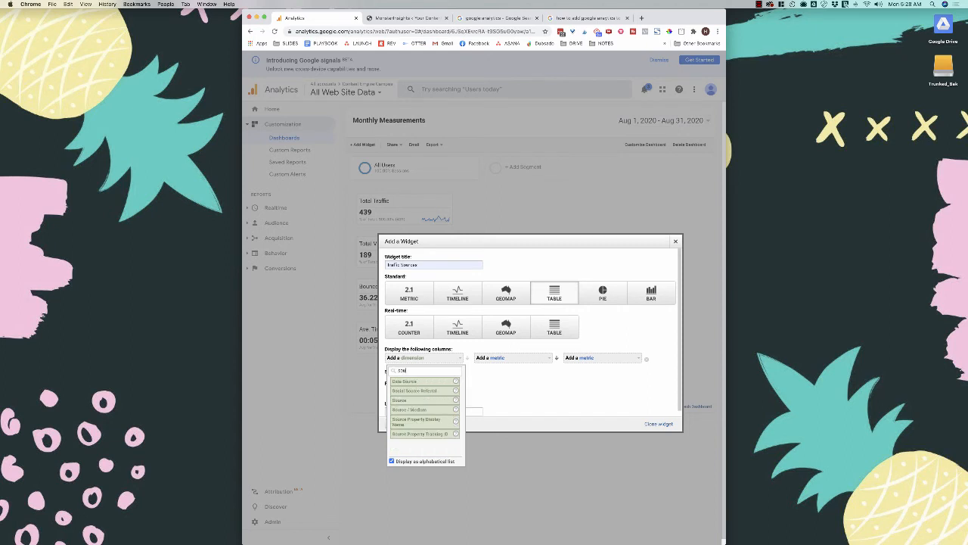
pyautogui.press('Down')
pyautogui.press('Down')
pyautogui.press('Down')
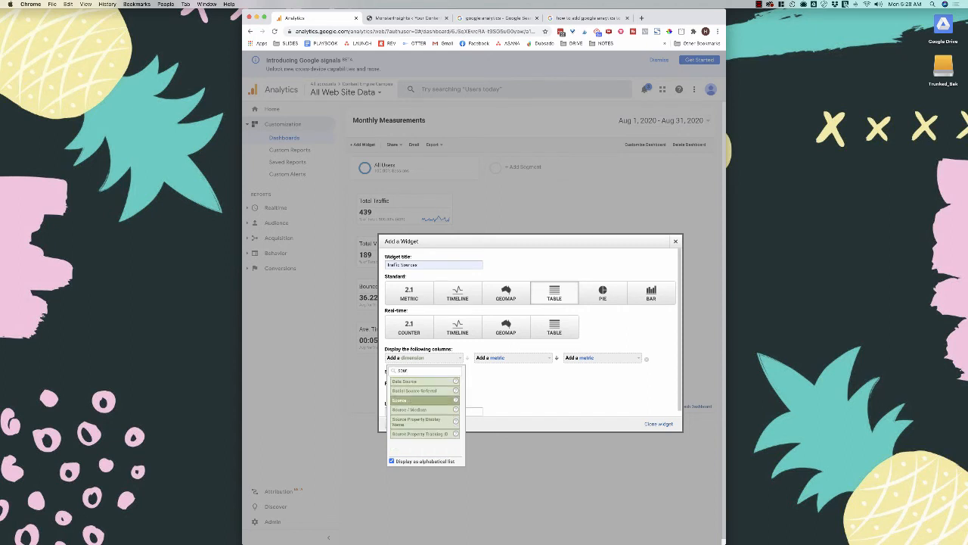
pyautogui.press('Return')
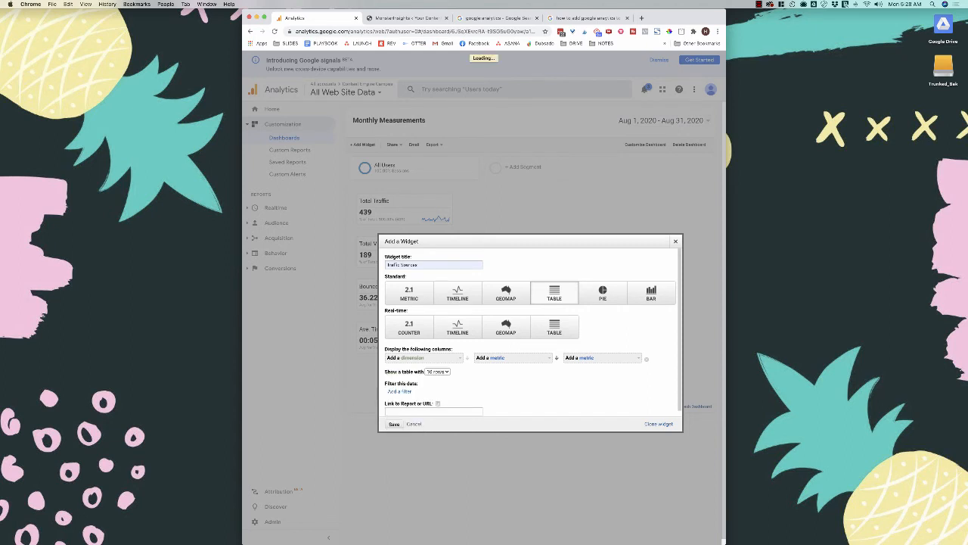
# - Set the table's metric to Sessions, keep 10 rows, and save the widget
pyautogui.click(513, 358)
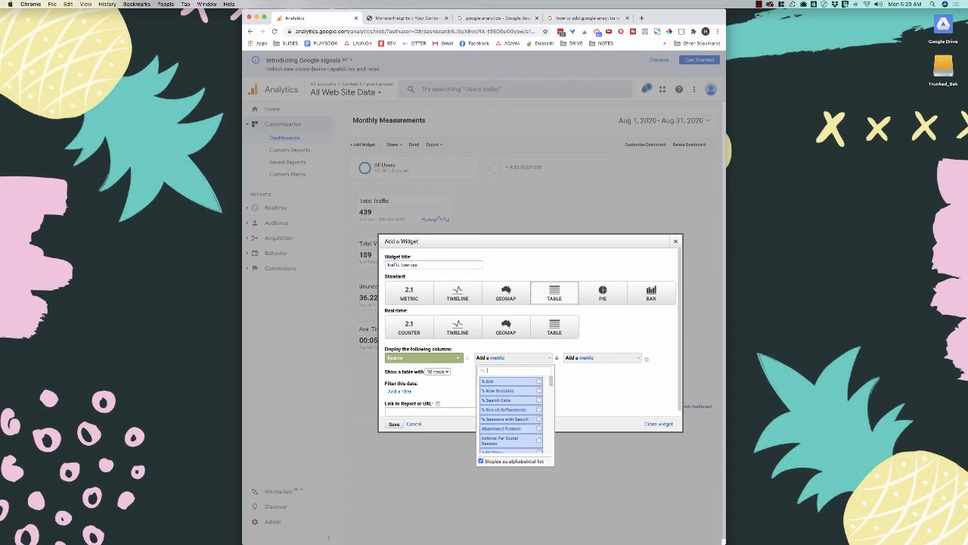
pyautogui.press('Down')
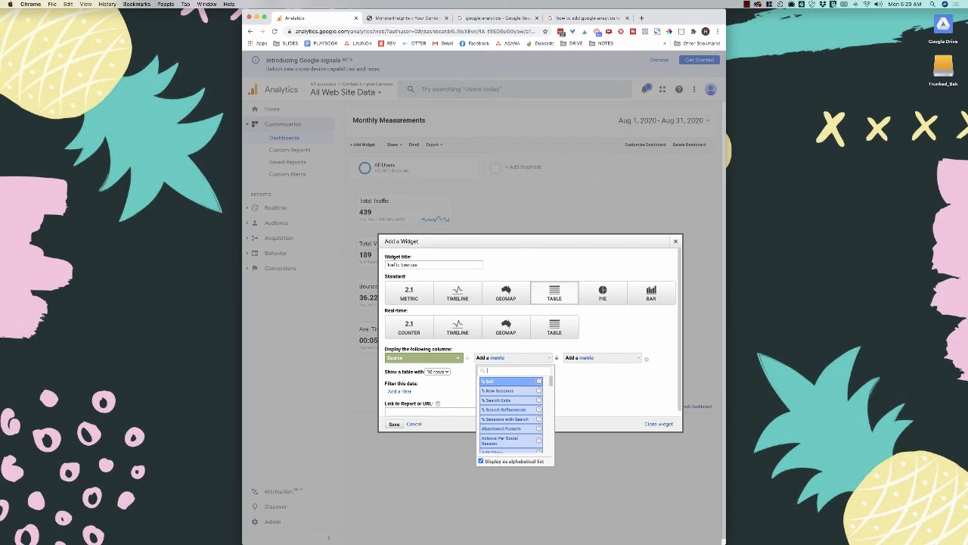
pyautogui.write('sessions')
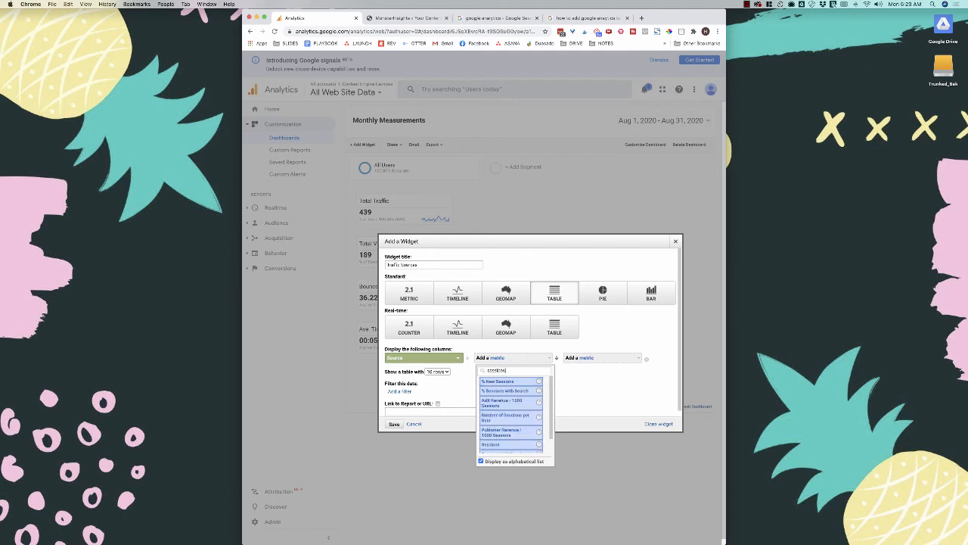
pyautogui.scroll(-1, 510, 403)
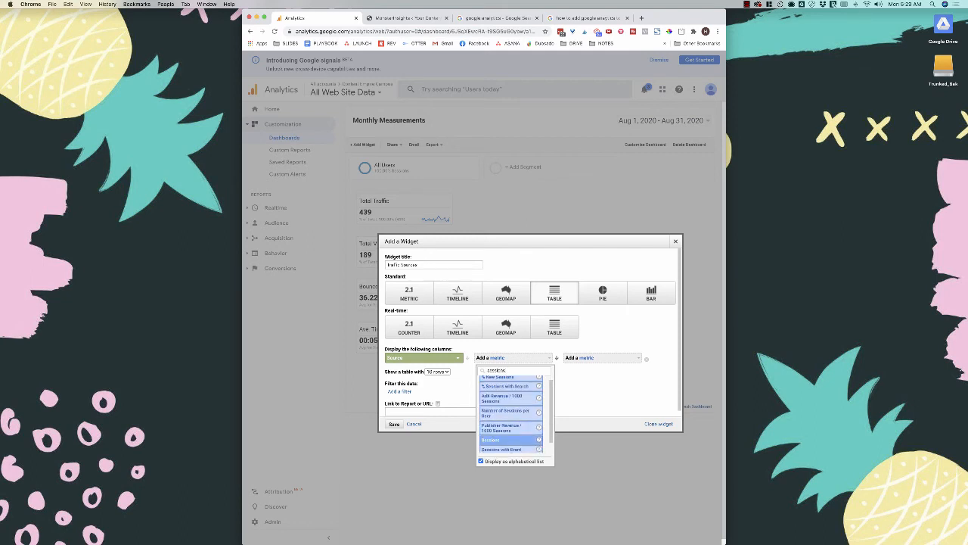
pyautogui.click(503, 441)
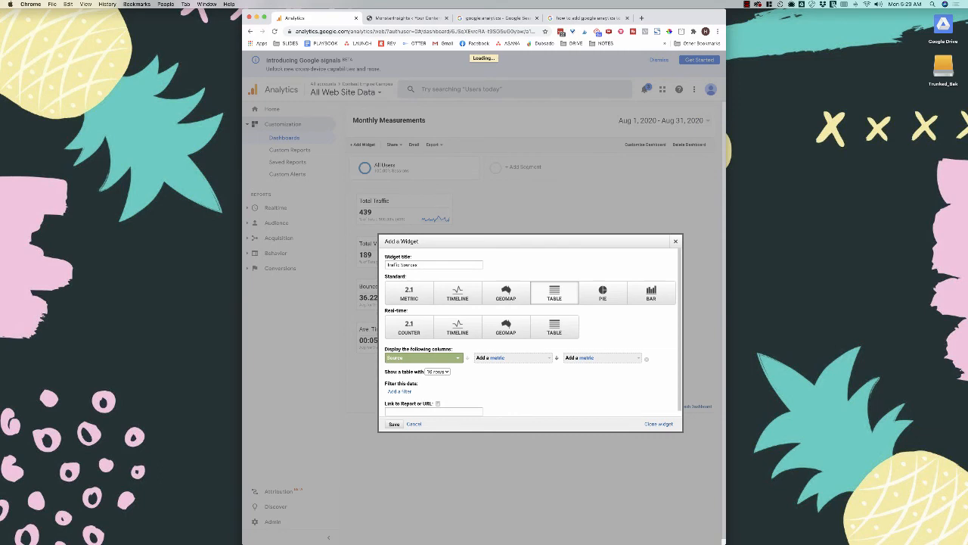
pyautogui.click(437, 371)
pyautogui.click(437, 371)
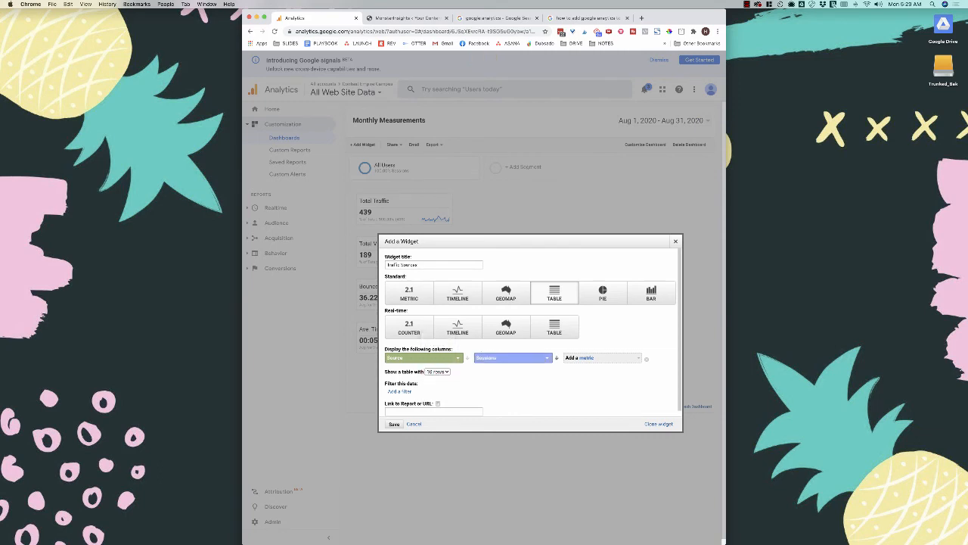
pyautogui.click(394, 424)
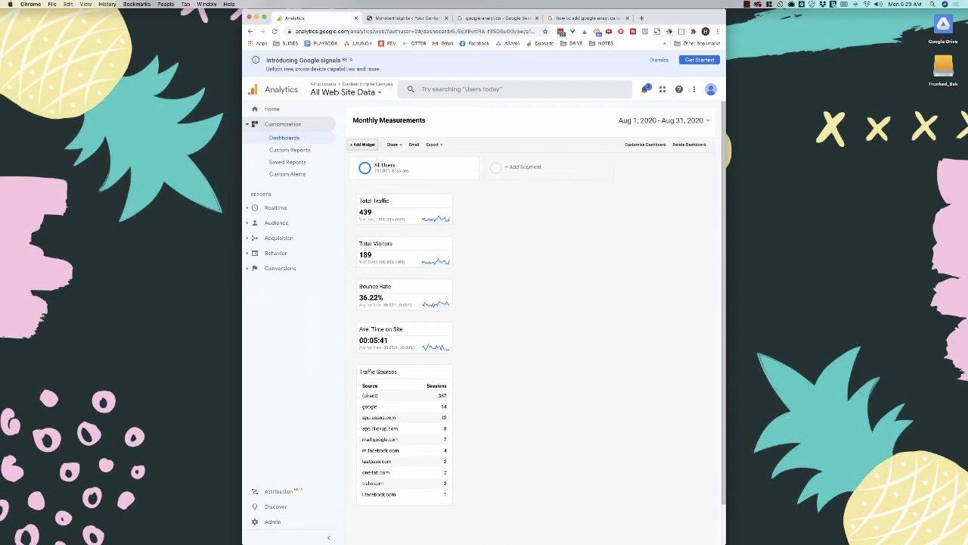
pyautogui.click(363, 145)
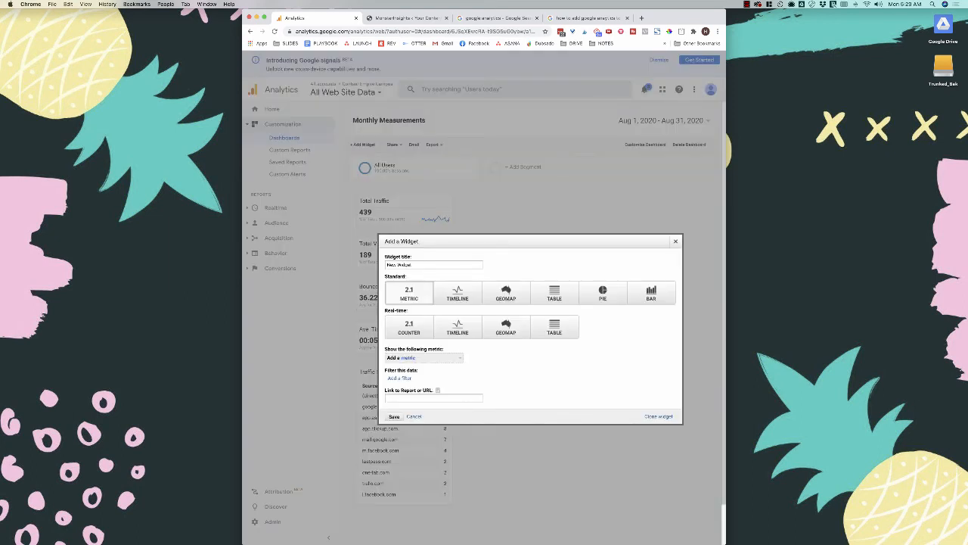
# - Add a 'Page Views' table widget with dimension Page and metric Sessions
pyautogui.tripleClick(399, 265)
pyautogui.write('Page Views')
pyautogui.click(555, 292)
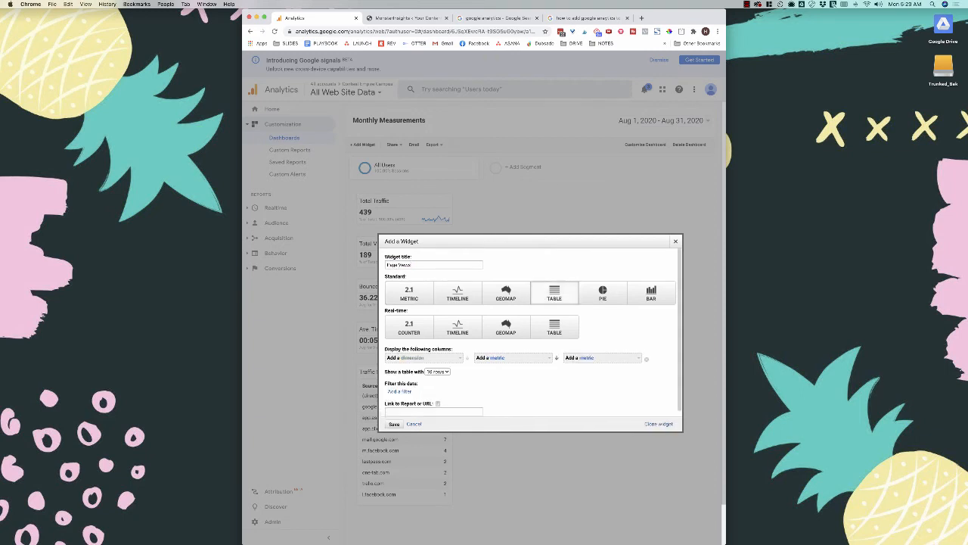
pyautogui.click(412, 357)
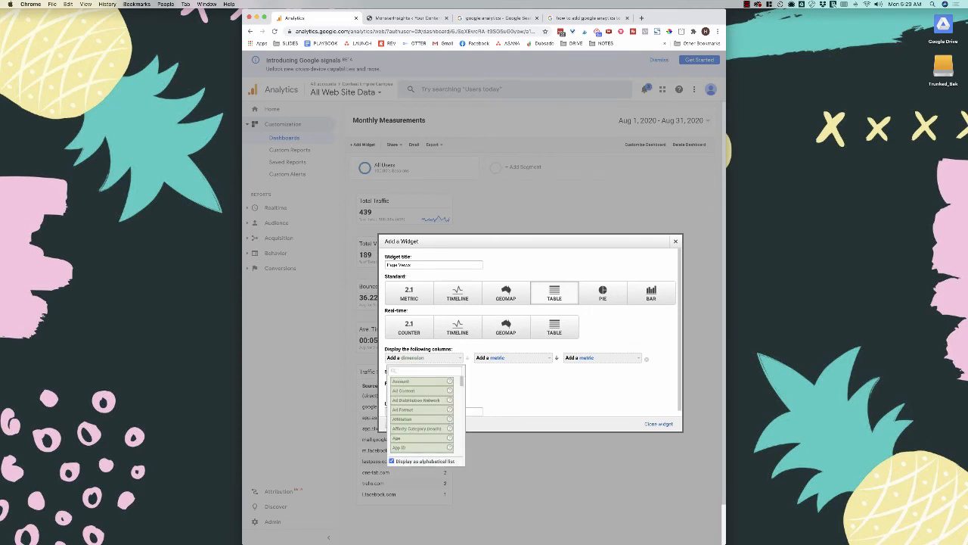
pyautogui.write('page')
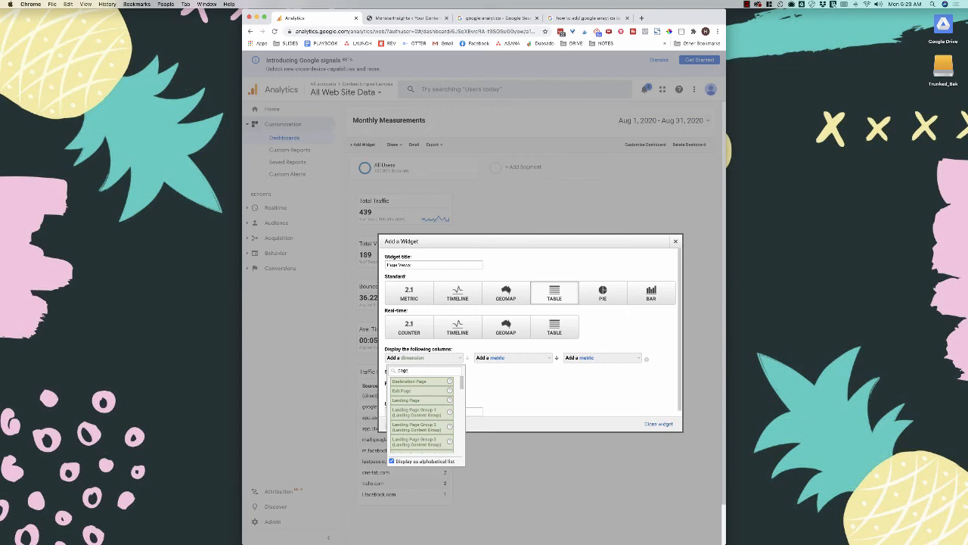
pyautogui.scroll(-10, 421, 409)
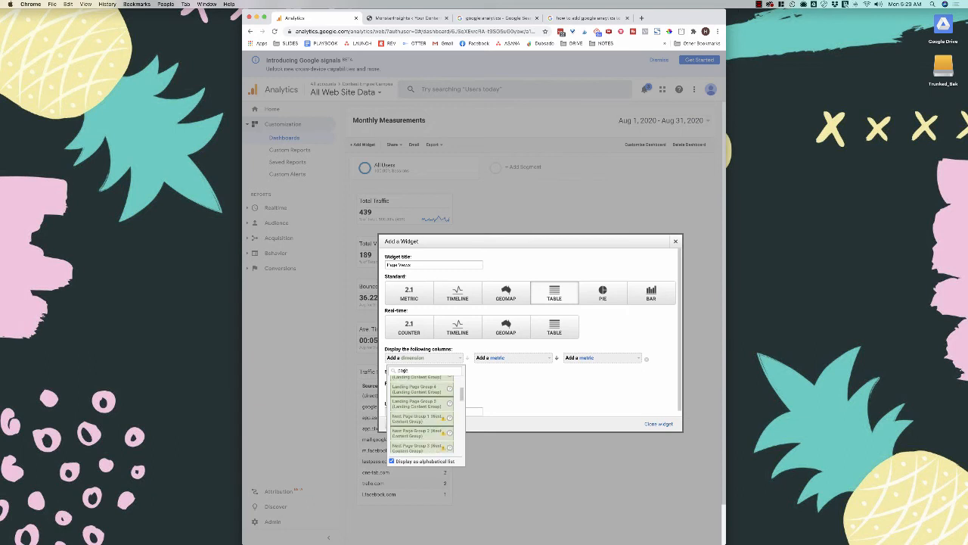
pyautogui.scroll(-5, 421, 416)
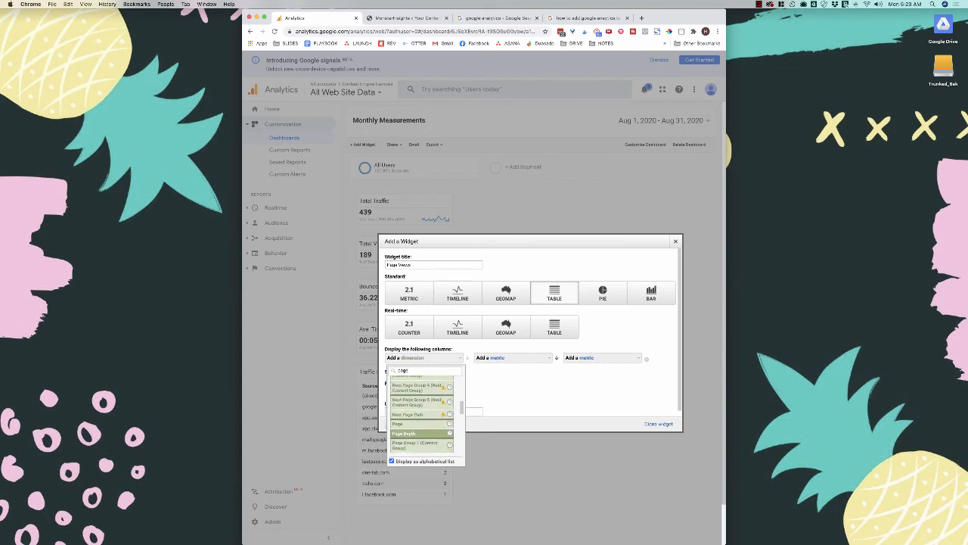
pyautogui.click(412, 411)
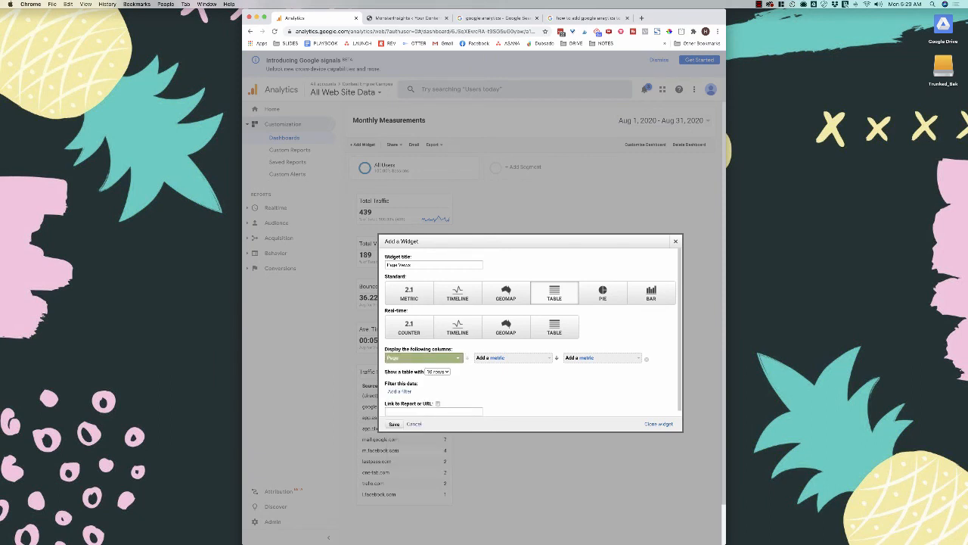
pyautogui.click(513, 358)
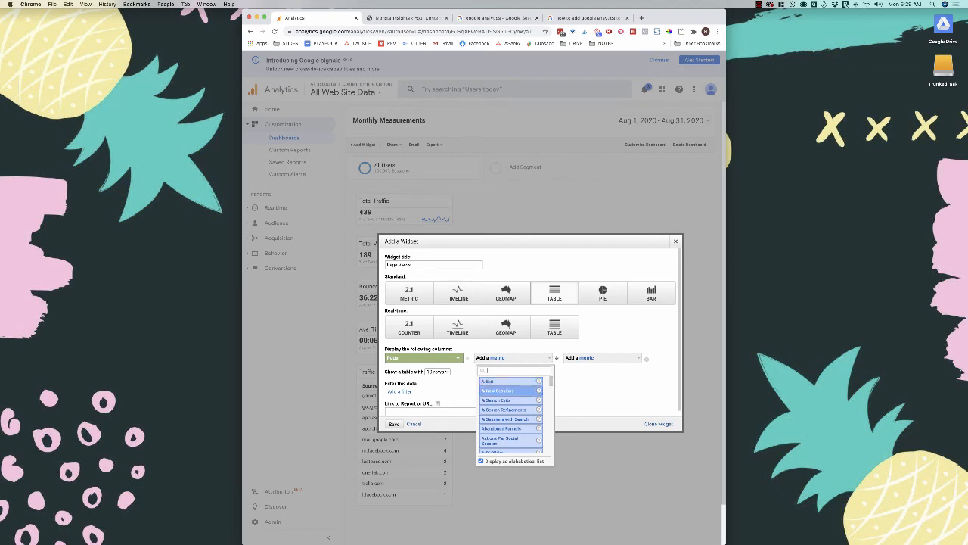
pyautogui.write('sess')
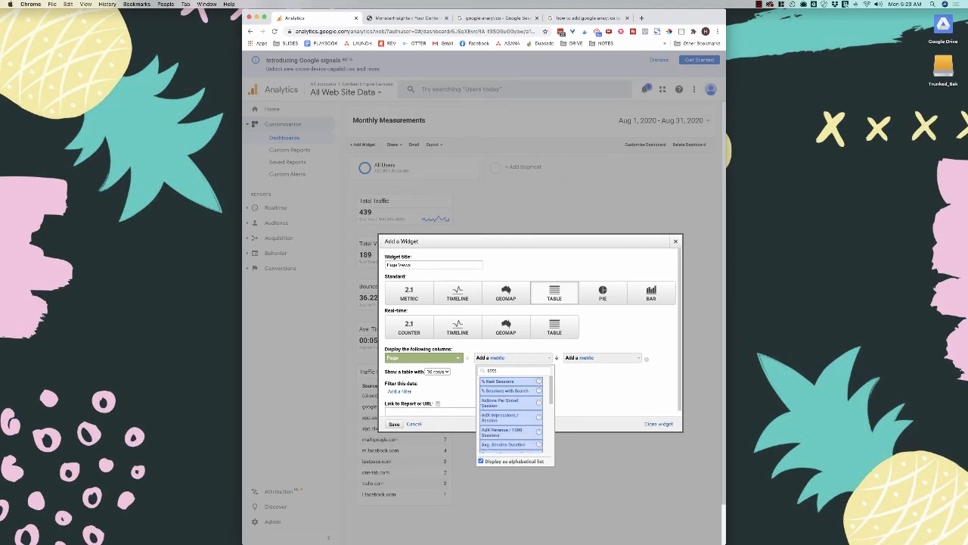
pyautogui.write('ions')
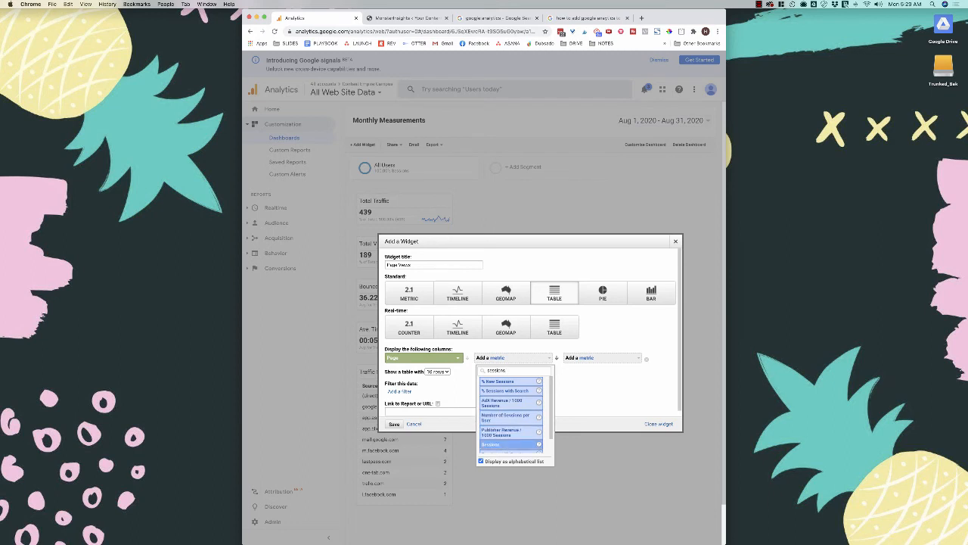
pyautogui.click(501, 445)
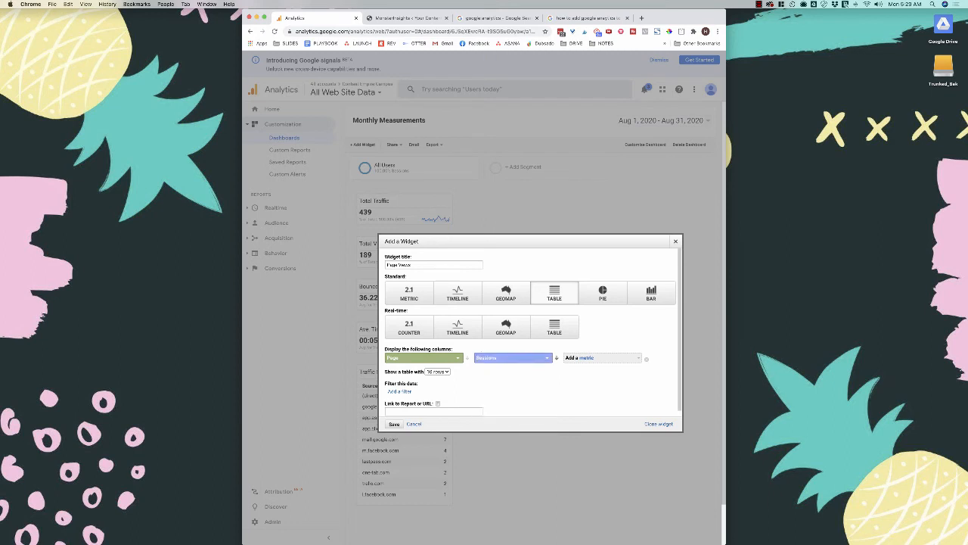
pyautogui.click(393, 424)
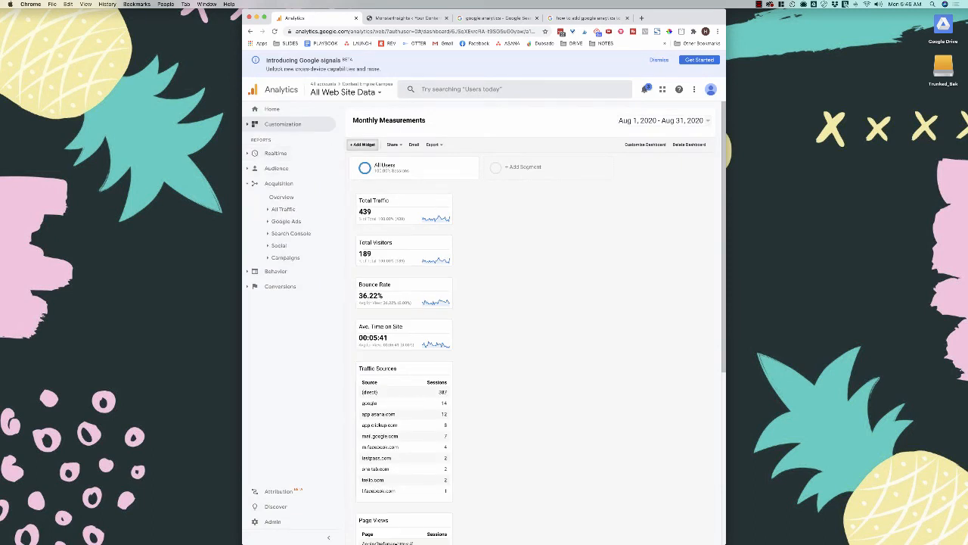
# - Start a new 'YCYE Visits' metric widget counting Users
pyautogui.click(362, 145)
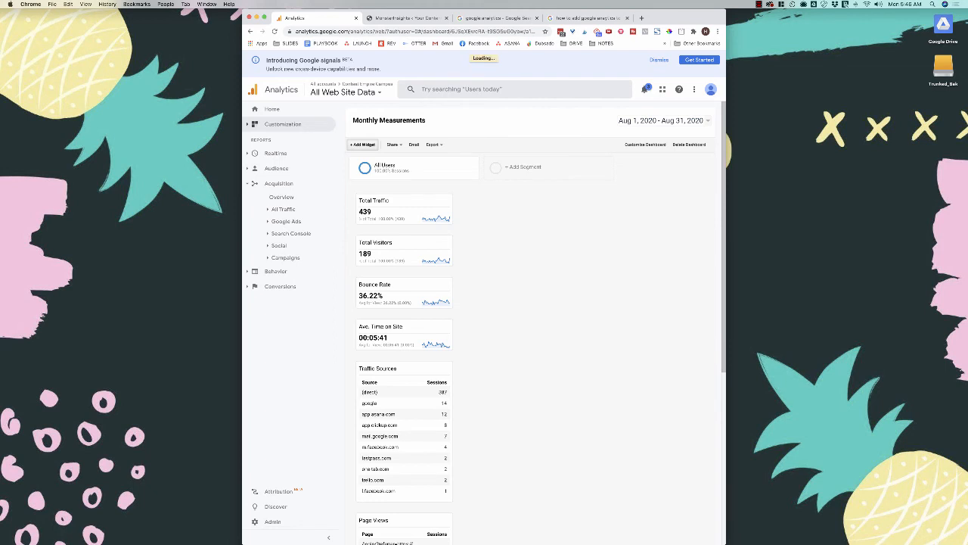
pyautogui.tripleClick(401, 265)
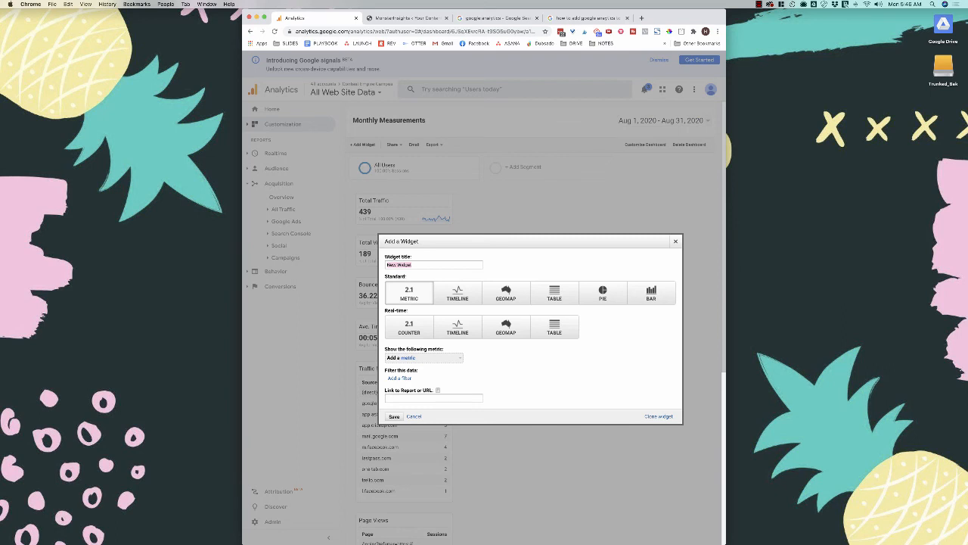
pyautogui.write('YCYE Visits')
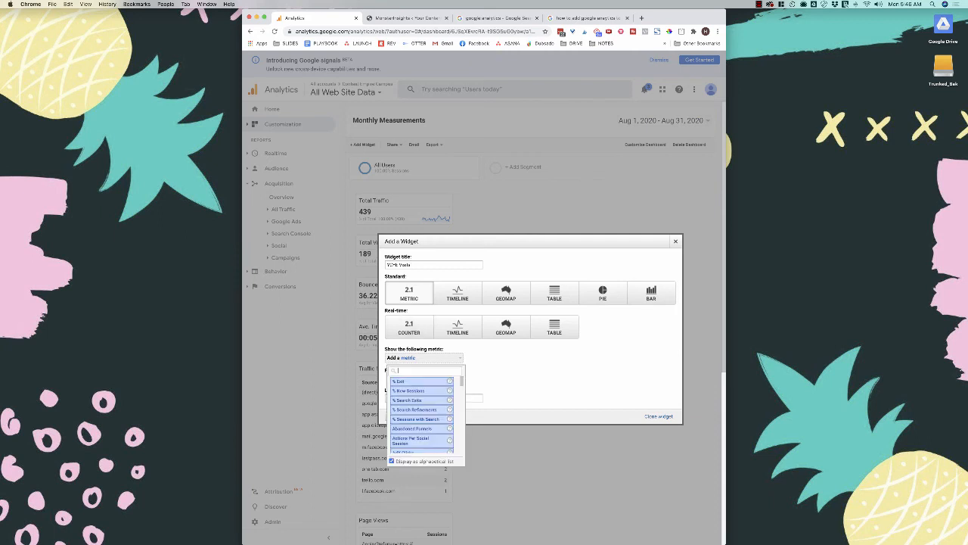
pyautogui.write('users')
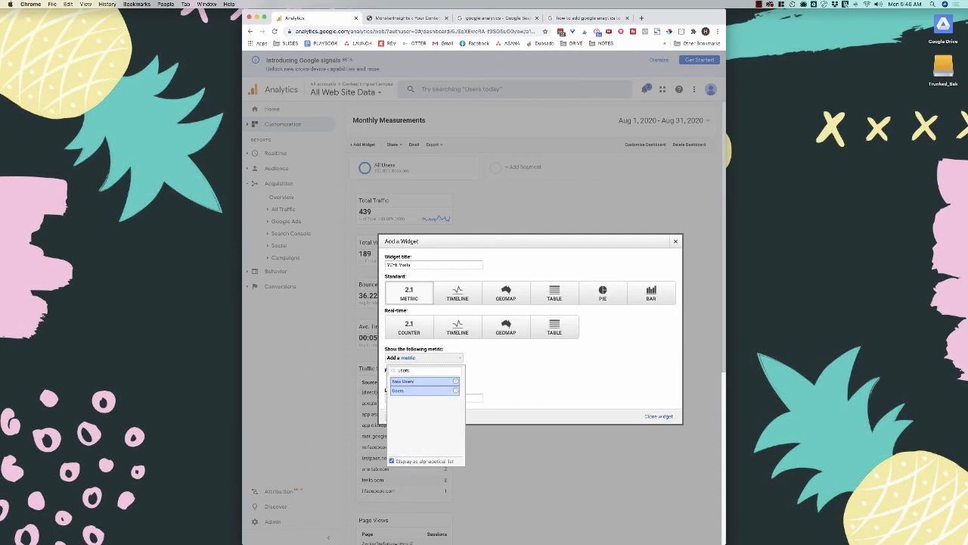
pyautogui.click(413, 391)
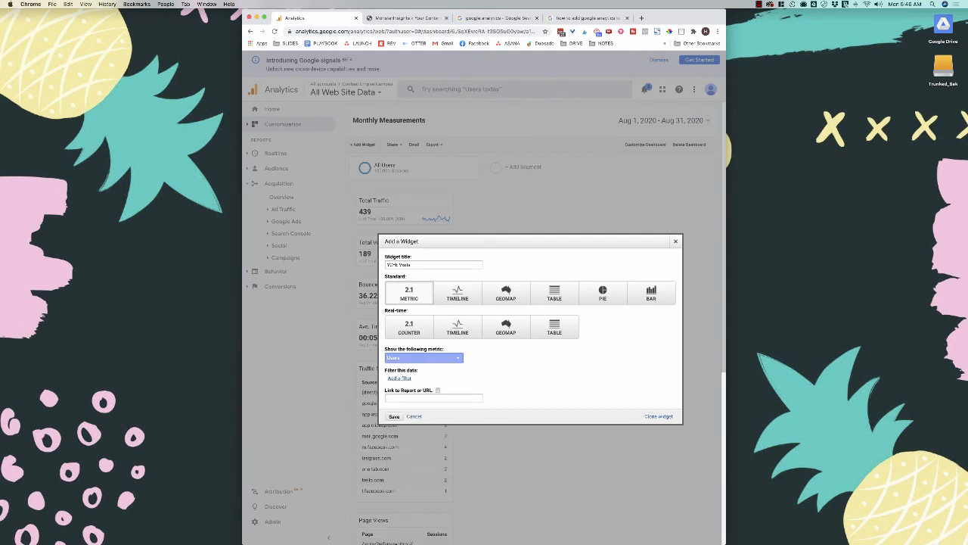
# - Filter the widget to only Page values containing 'ycye' and save it
pyautogui.click(400, 377)
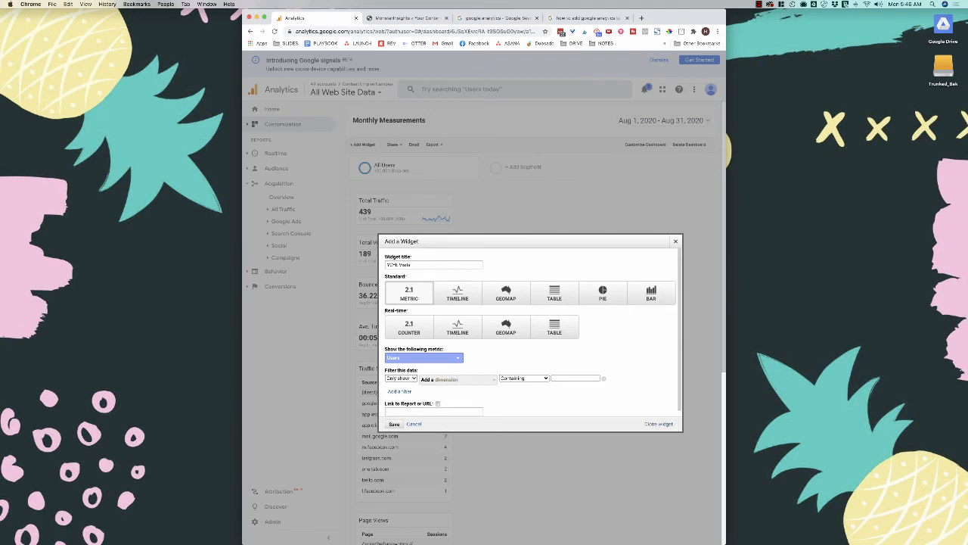
pyautogui.click(447, 380)
pyautogui.write('page')
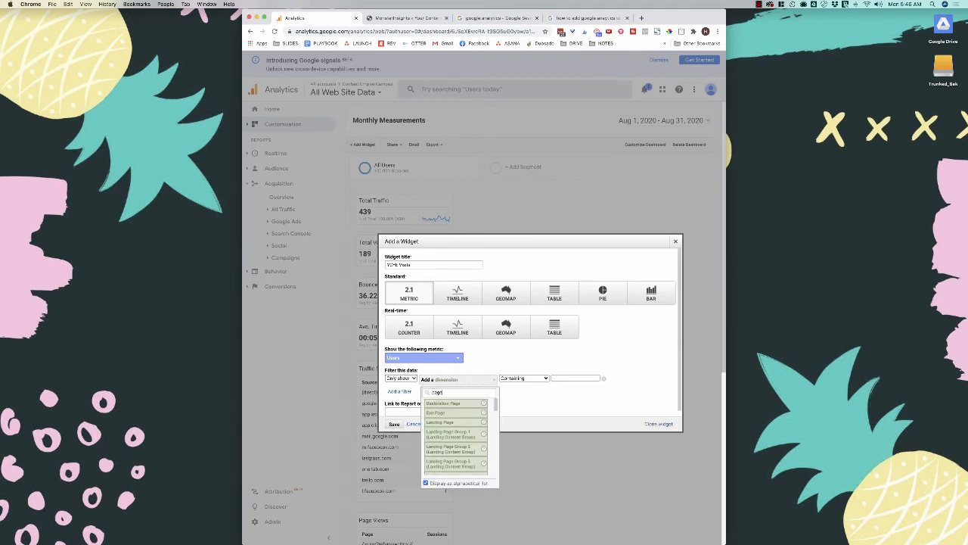
pyautogui.scroll(-5, 456, 436)
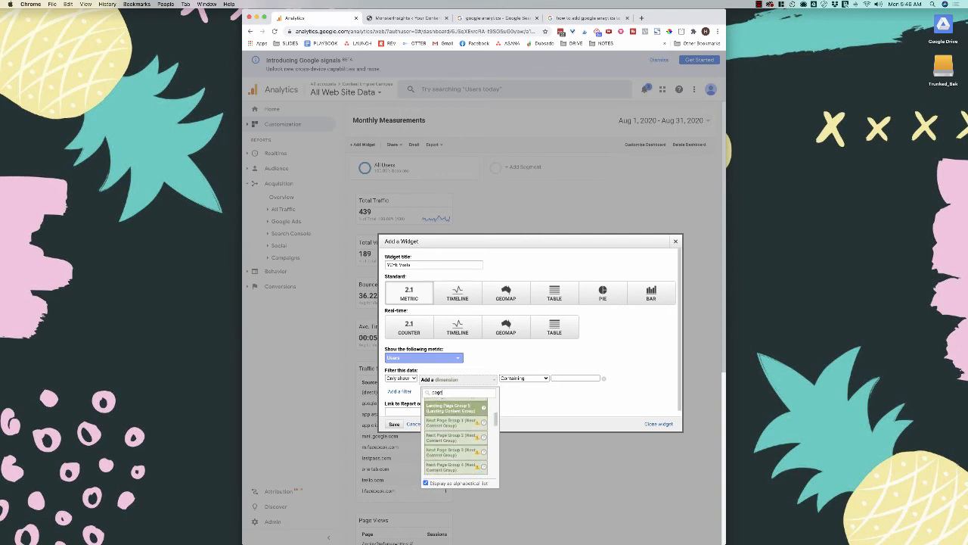
pyautogui.click(446, 445)
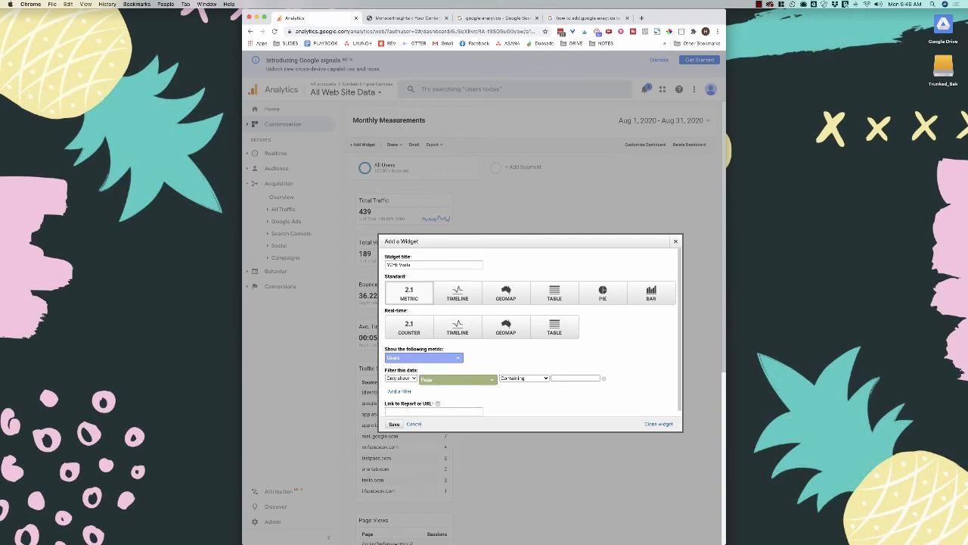
pyautogui.write('ycye')
pyautogui.click(395, 424)
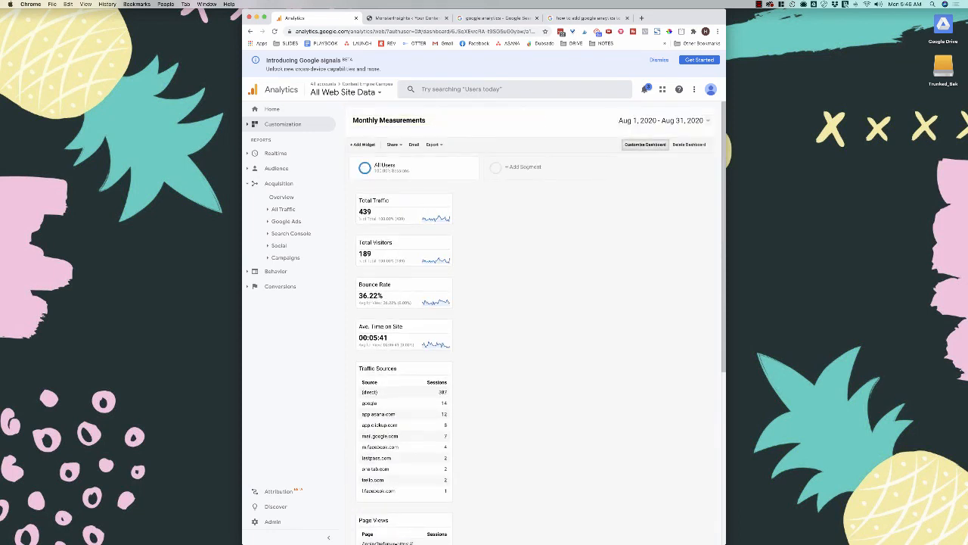
# - Apply the 30/40/30 layout, placing Traffic Sources and Page Views centre and YCYE Visits right
pyautogui.click(645, 143)
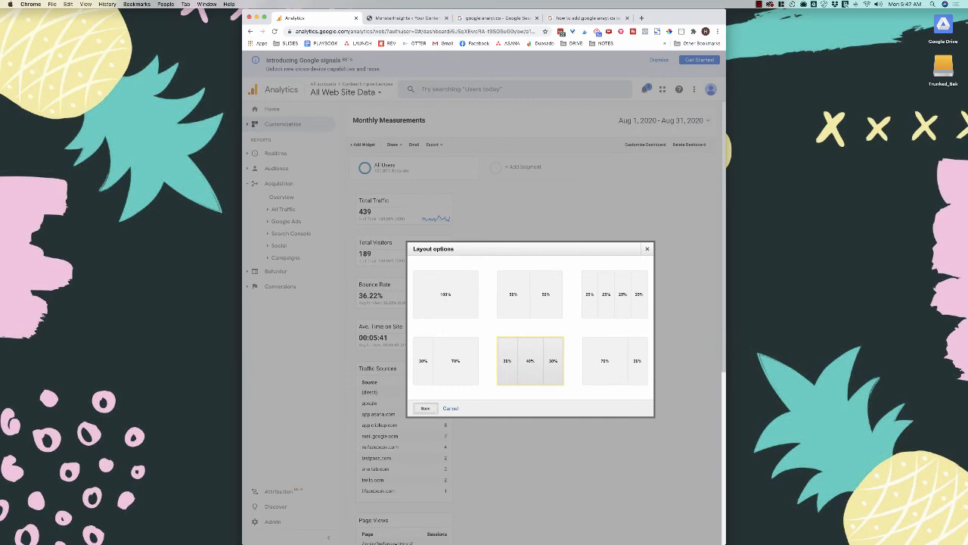
pyautogui.click(425, 408)
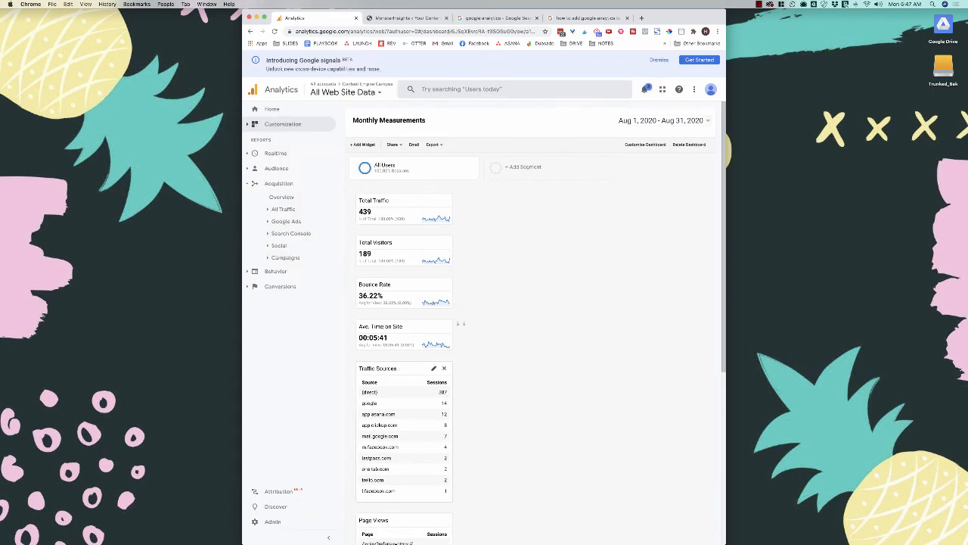
pyautogui.moveTo(401, 368); pyautogui.dragTo(517, 204)
pyautogui.moveTo(456, 369); pyautogui.dragTo(522, 337)
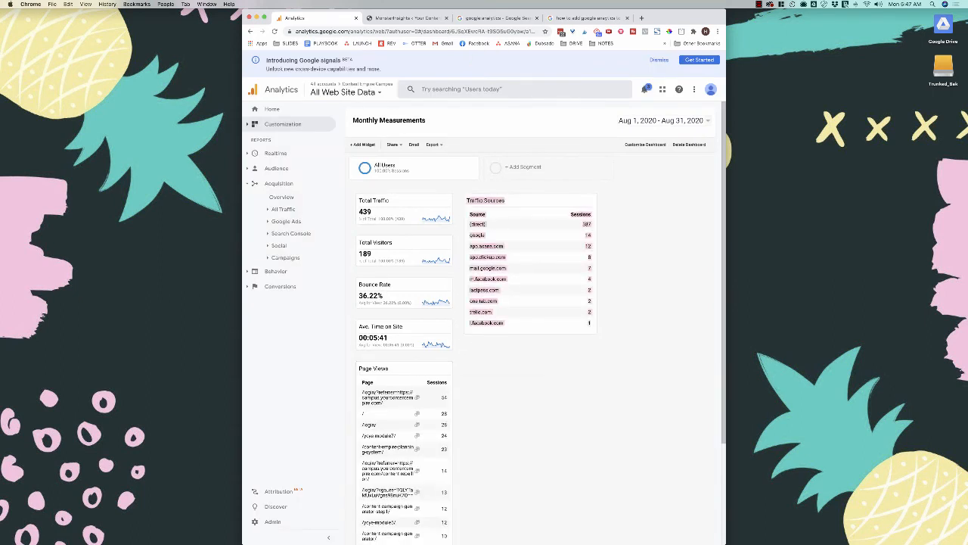
pyautogui.moveTo(403, 371); pyautogui.dragTo(518, 352)
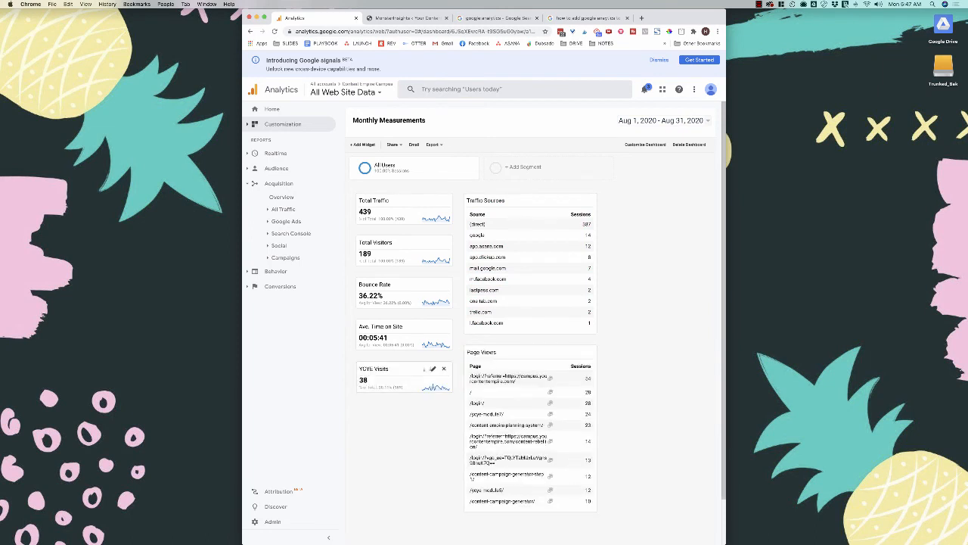
pyautogui.moveTo(403, 371); pyautogui.dragTo(655, 203)
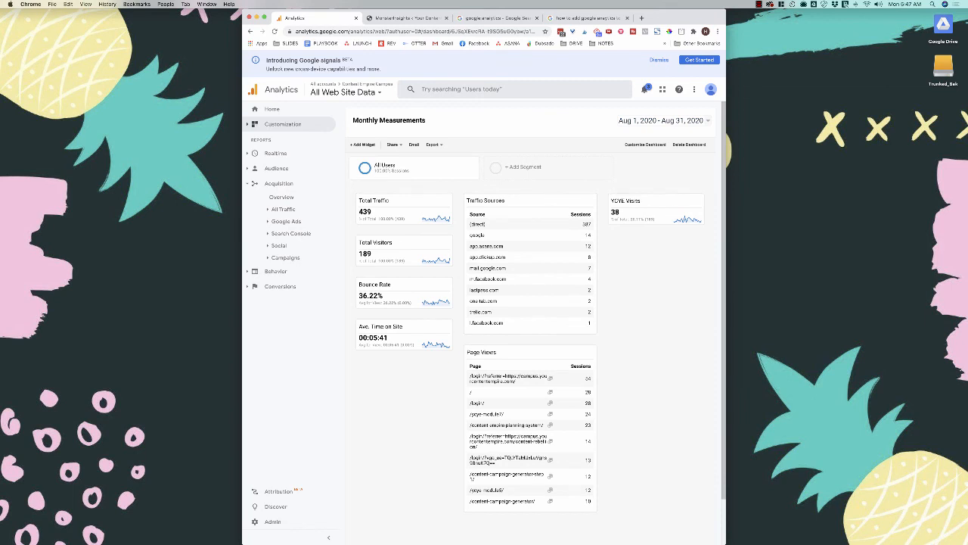
pyautogui.click(393, 144)
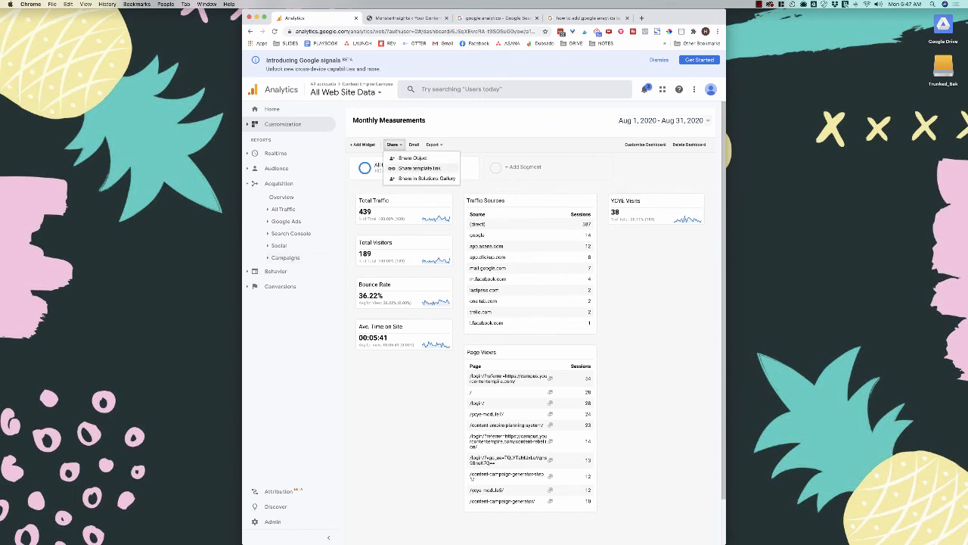
# - Email the dashboard to the user's address monthly on the 2nd, active for 6 months
pyautogui.click(407, 220)
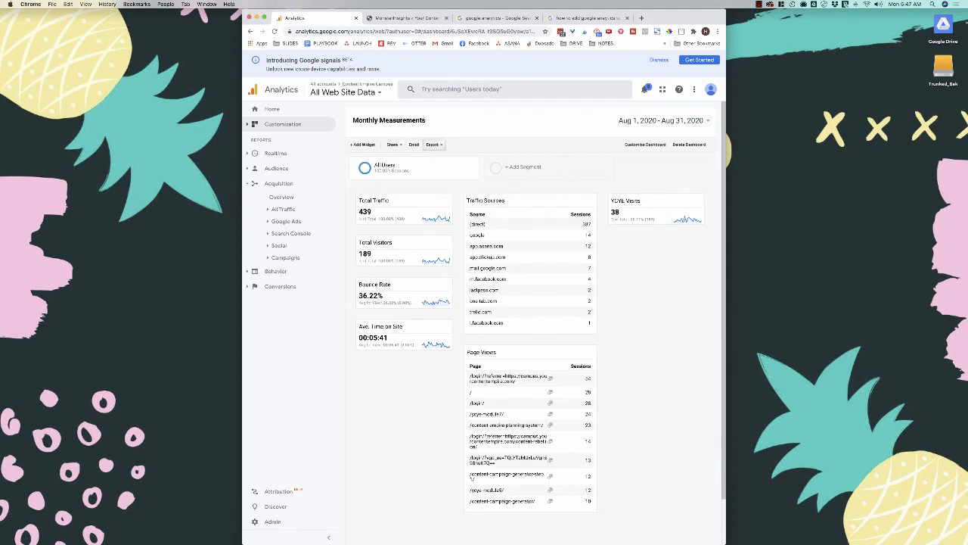
pyautogui.click(433, 145)
pyautogui.click(414, 145)
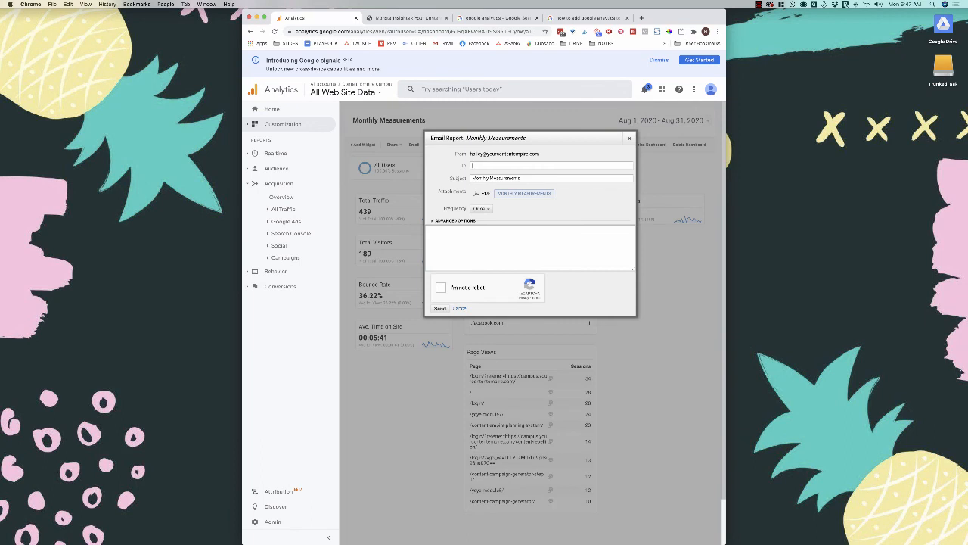
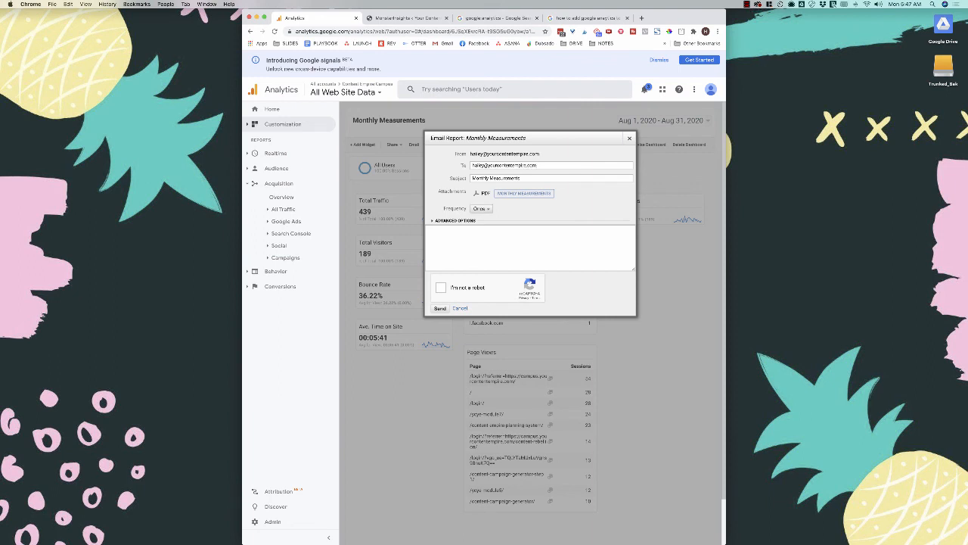
pyautogui.click(482, 208)
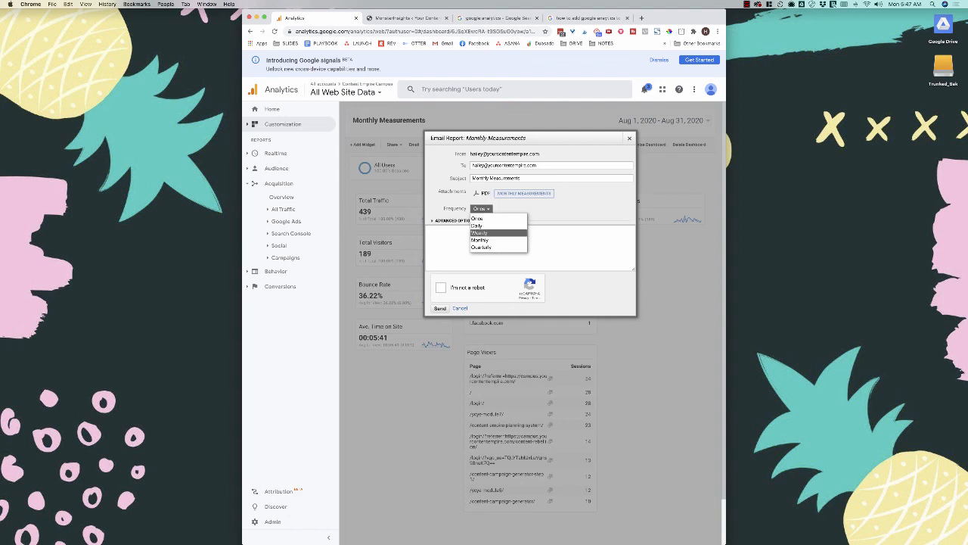
pyautogui.click(479, 240)
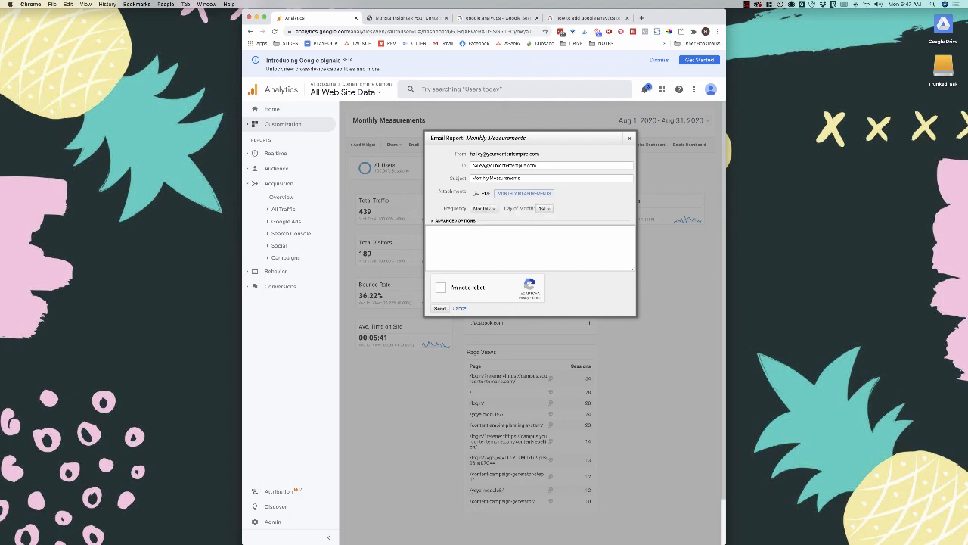
pyautogui.click(544, 208)
pyautogui.click(544, 226)
pyautogui.click(454, 220)
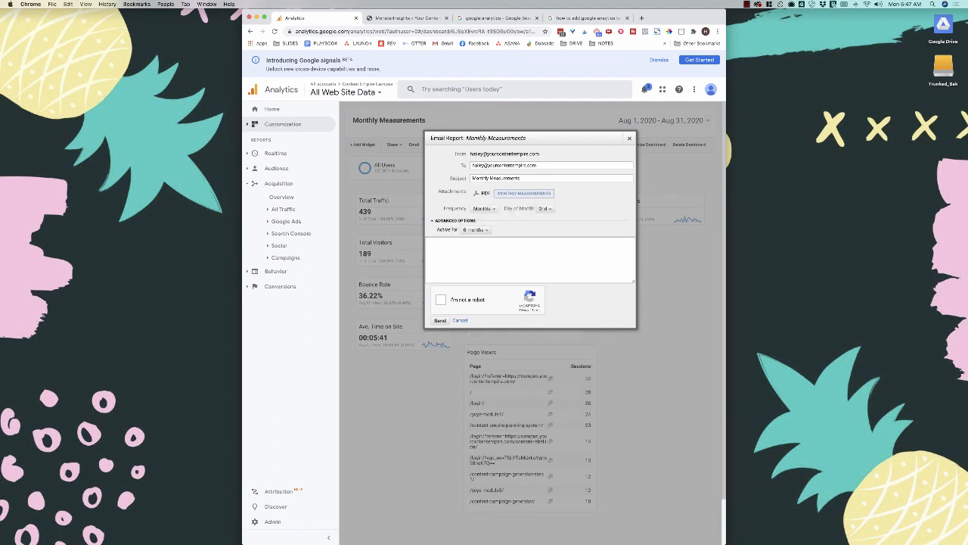
pyautogui.click(476, 230)
pyautogui.click(476, 231)
# - Discard the email report and set the dashboard date range to Last month, Aug 1 – Aug 31, 2020
pyautogui.click(630, 139)
pyautogui.click(661, 121)
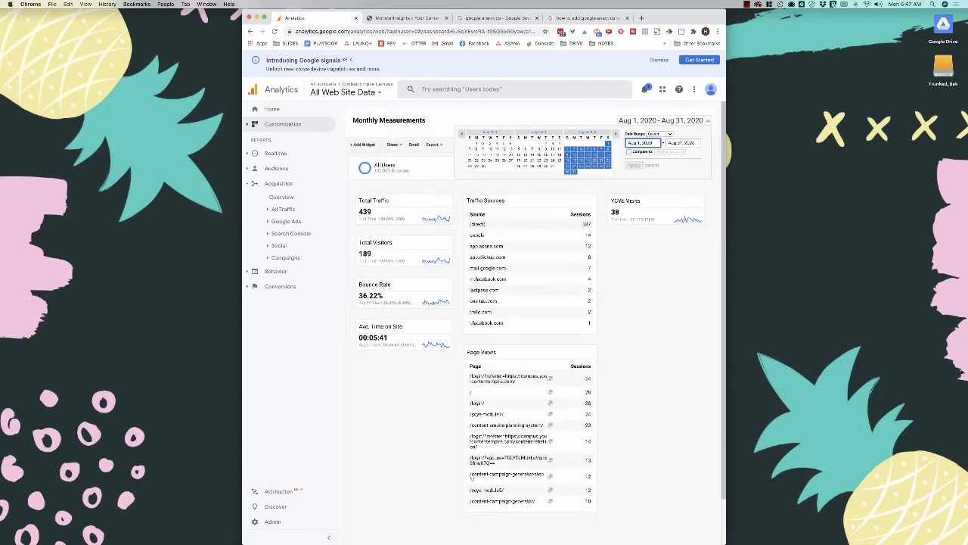
pyautogui.click(660, 134)
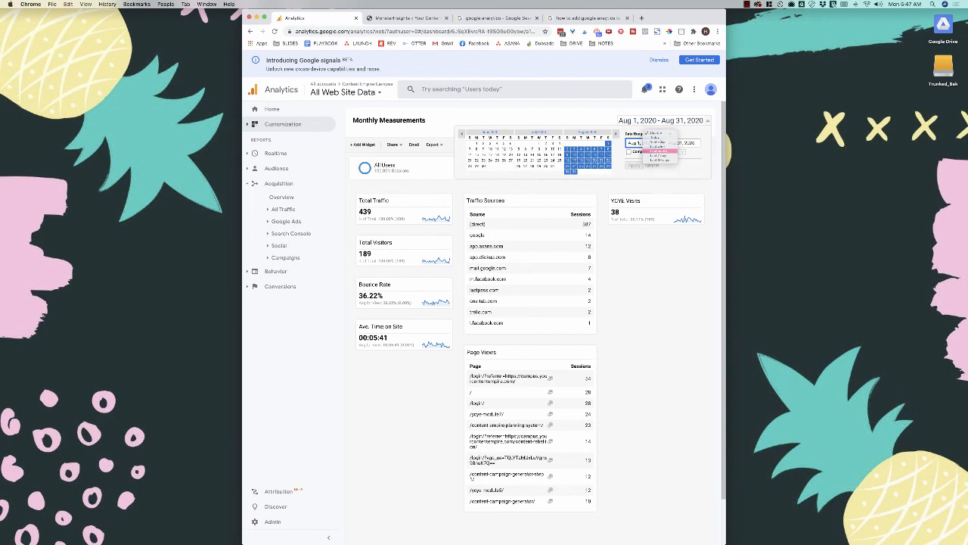
pyautogui.click(657, 151)
pyautogui.click(635, 165)
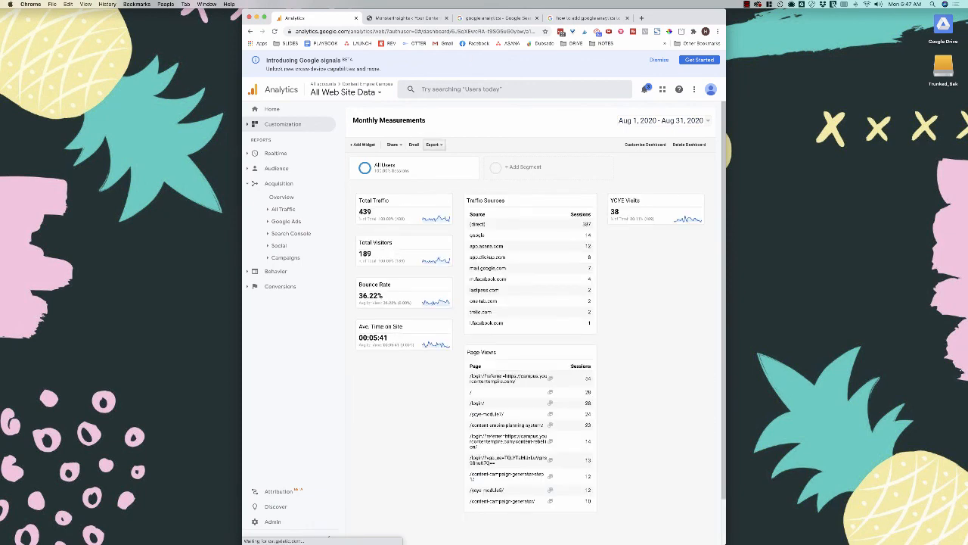
# - Address the email report to the recipient's e-mail and set it to send Monthly on the 2nd
pyautogui.click(414, 143)
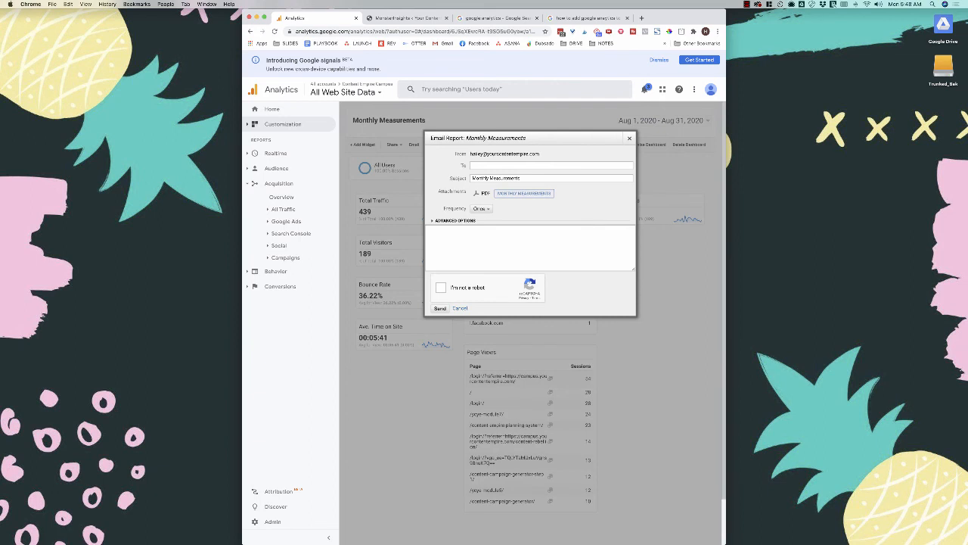
pyautogui.click(482, 209)
pyautogui.click(480, 233)
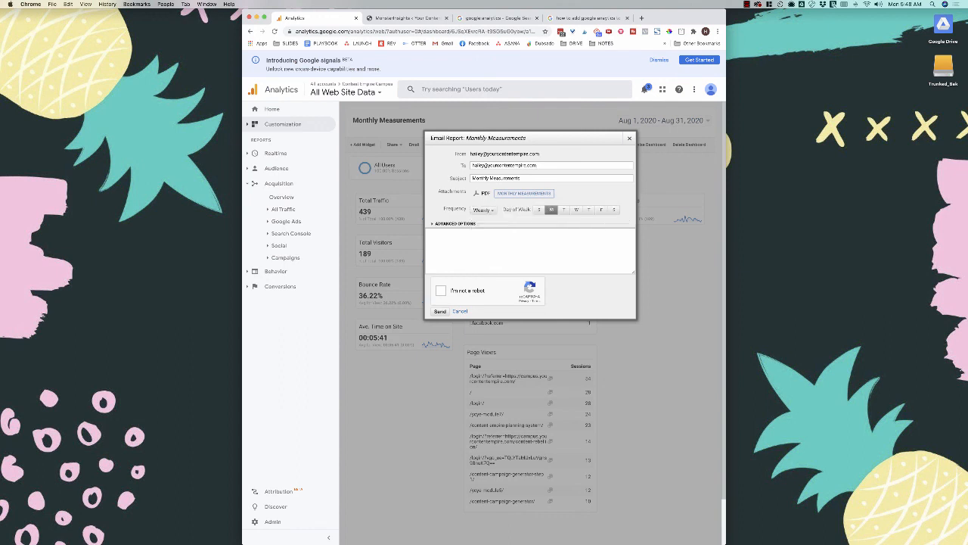
pyautogui.click(483, 210)
pyautogui.click(480, 241)
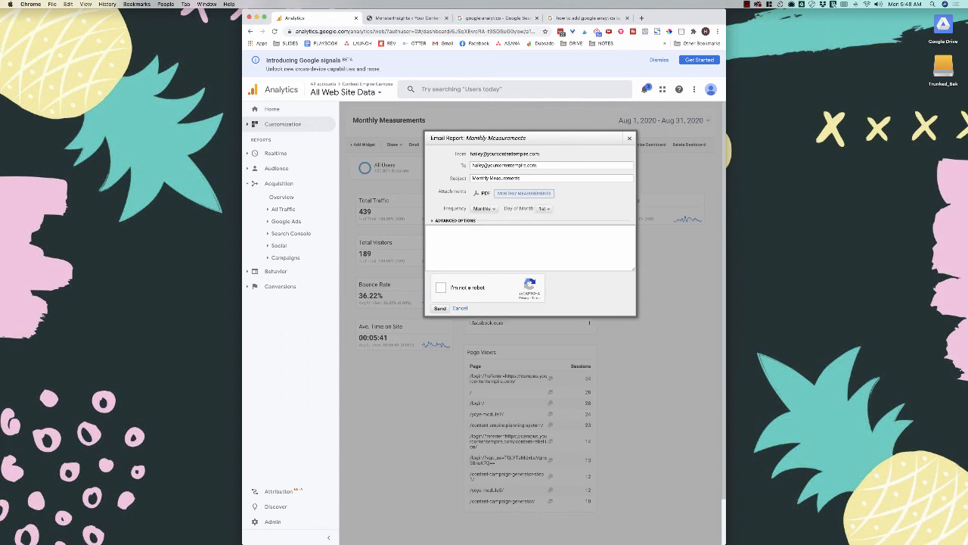
pyautogui.click(543, 208)
pyautogui.click(547, 219)
# - Pass the reCAPTCHA, add the message 'Here is the monthly analytics report for campaus.yourcontenttemplate.com', and send
pyautogui.click(441, 288)
pyautogui.write('Here is the monthly analytics report for campaus.yourcontenttemplate')
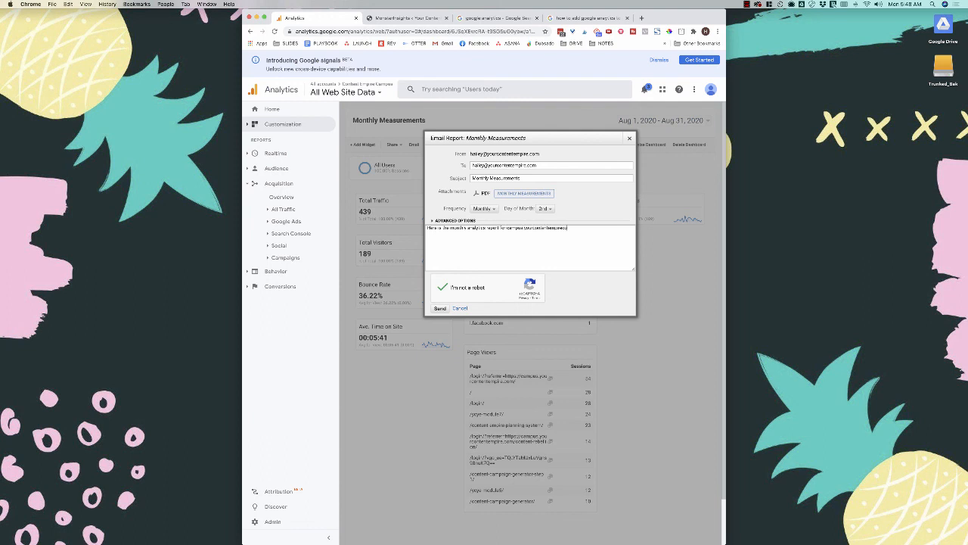
pyautogui.write('.com')
pyautogui.click(440, 308)
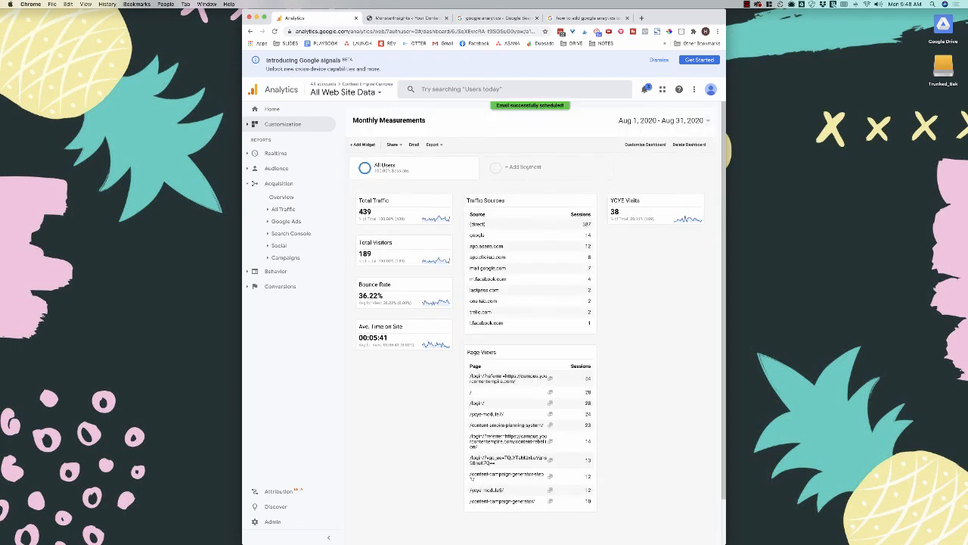